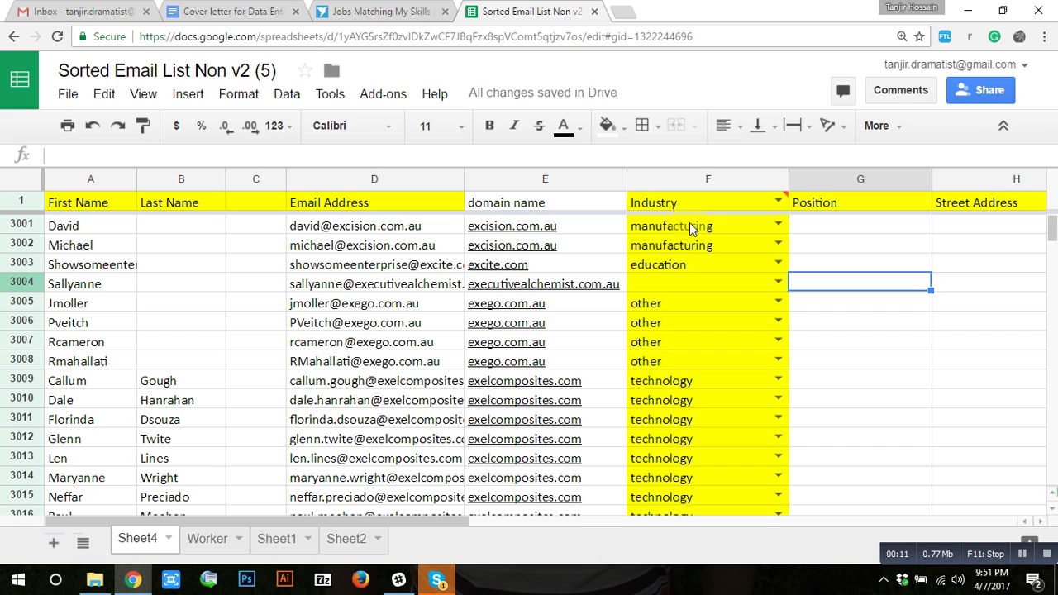
Step: Check which worker is assigned to rows 3001 - 4000 on the Worker sheet and return to Sheet4
click(832, 233)
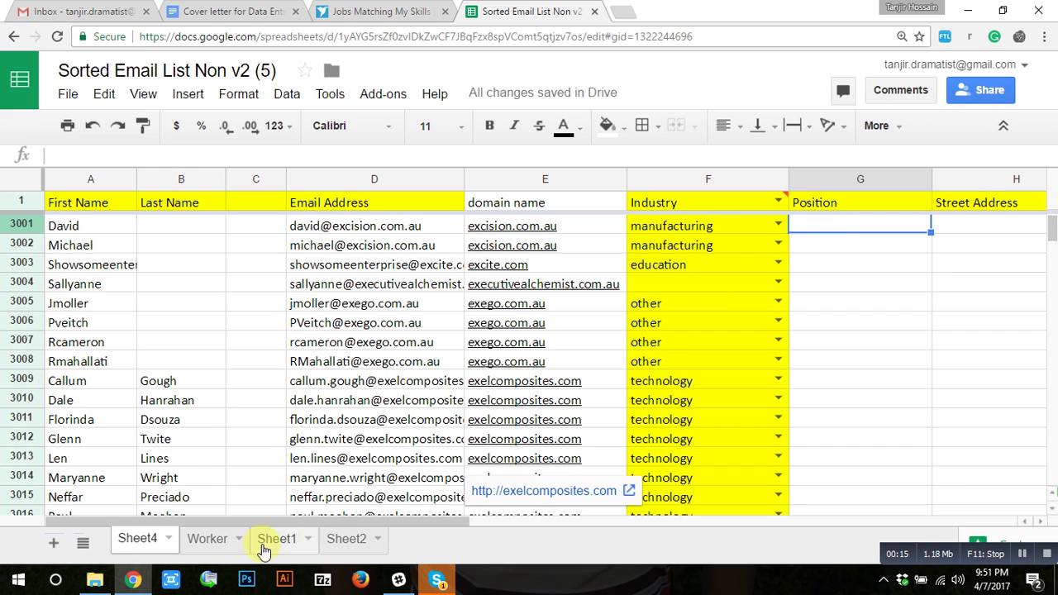
click(201, 539)
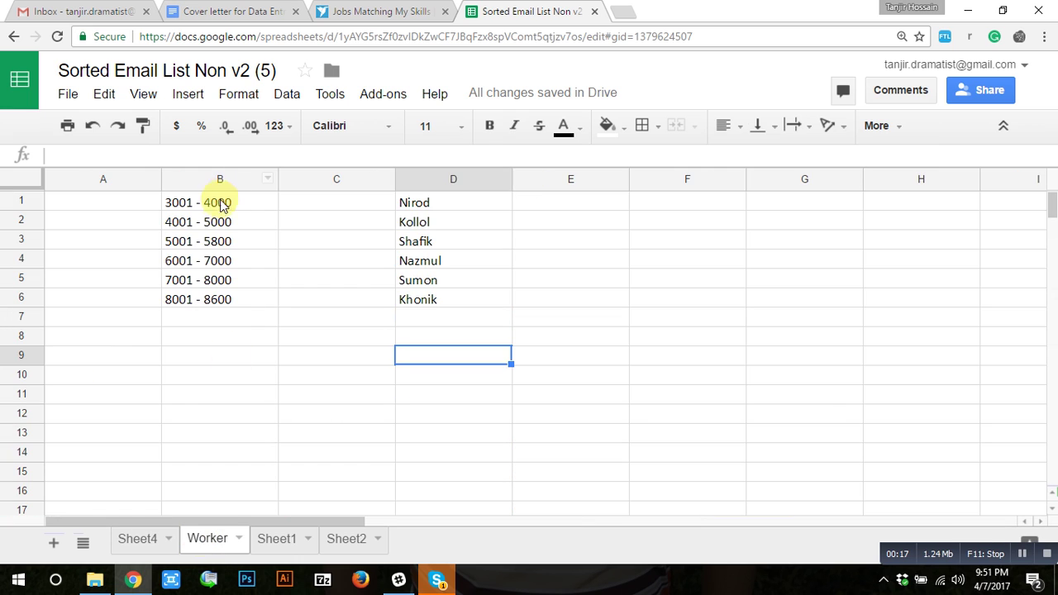
click(413, 205)
drag(201, 338, 416, 207)
click(421, 206)
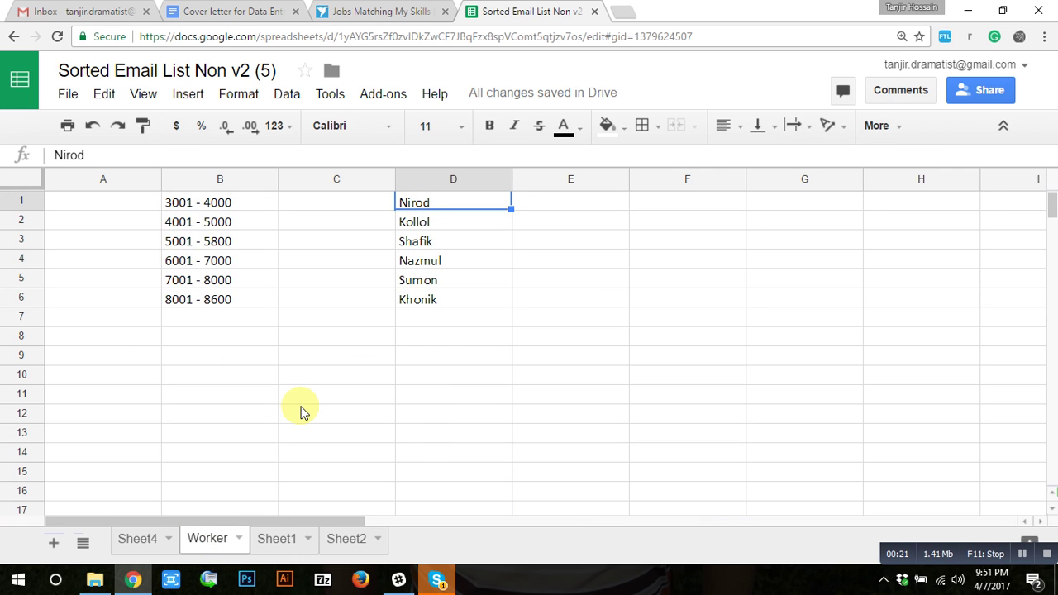
click(130, 545)
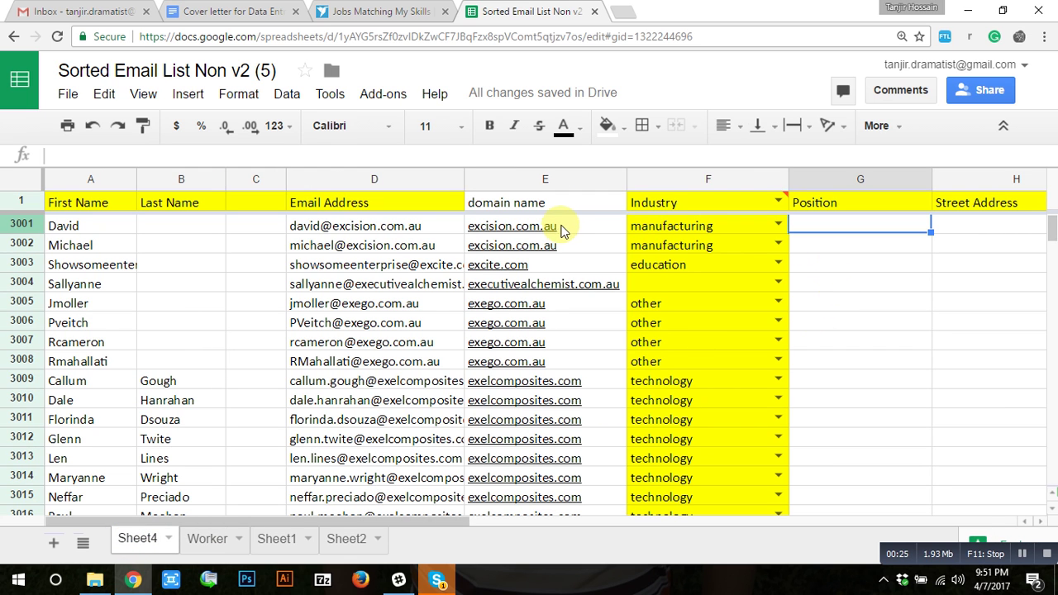
Step: Fill the domain name header cell with red and dismiss the Skype notification
click(512, 207)
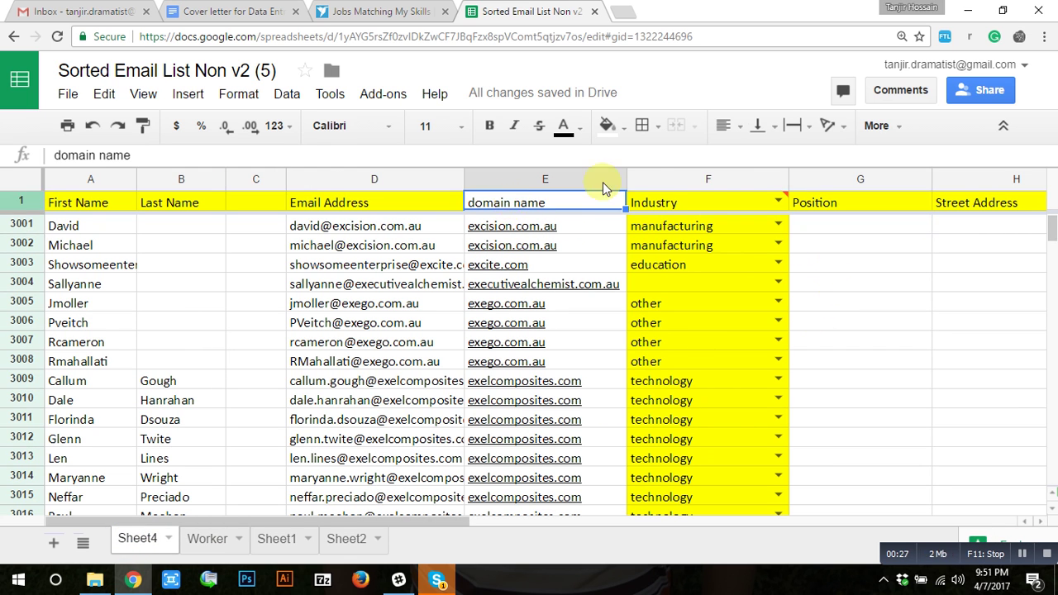
click(620, 123)
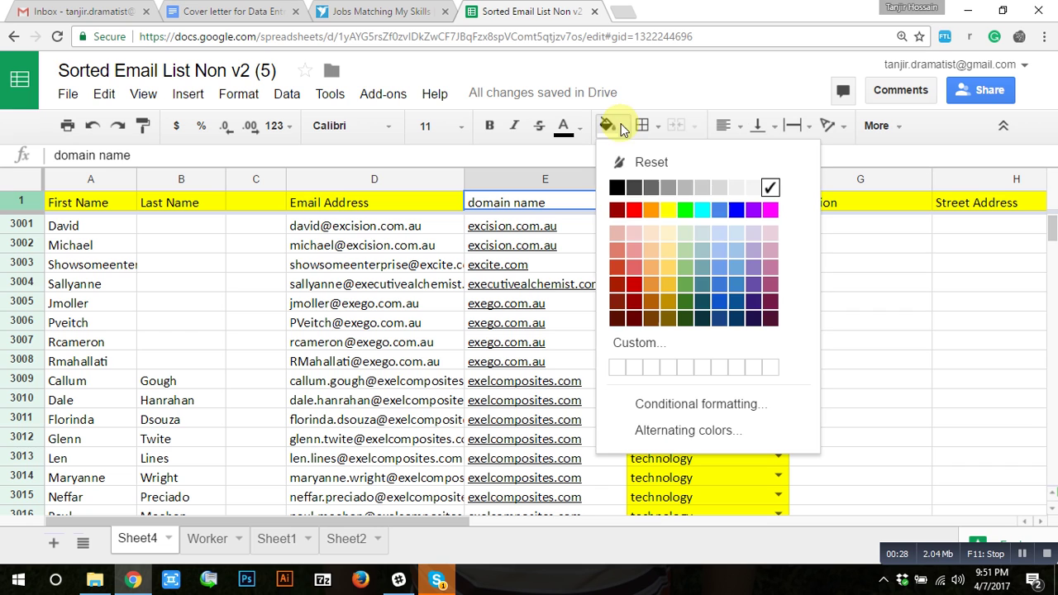
click(633, 209)
click(608, 224)
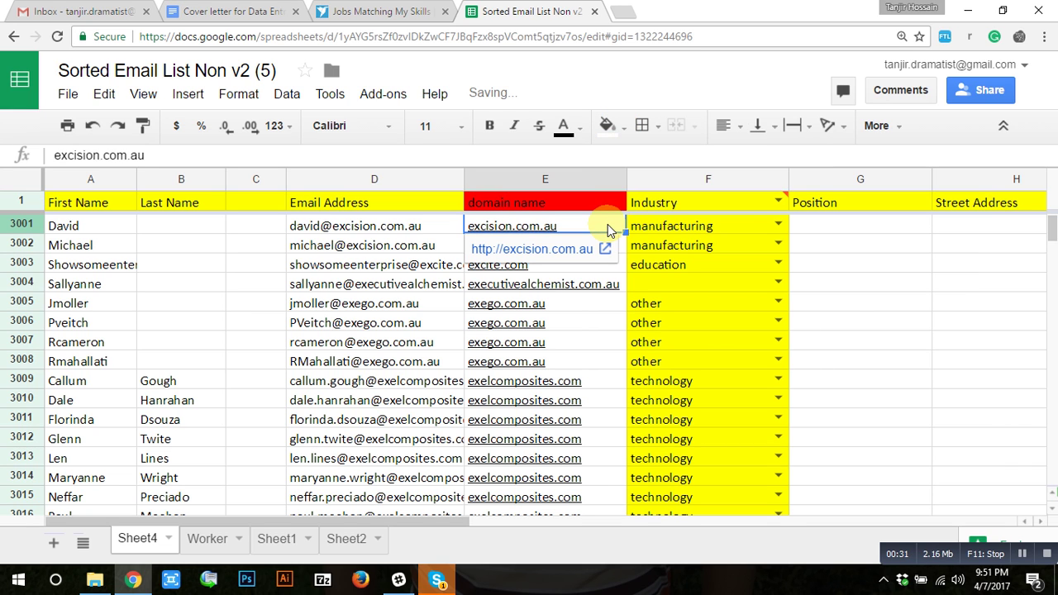
click(689, 226)
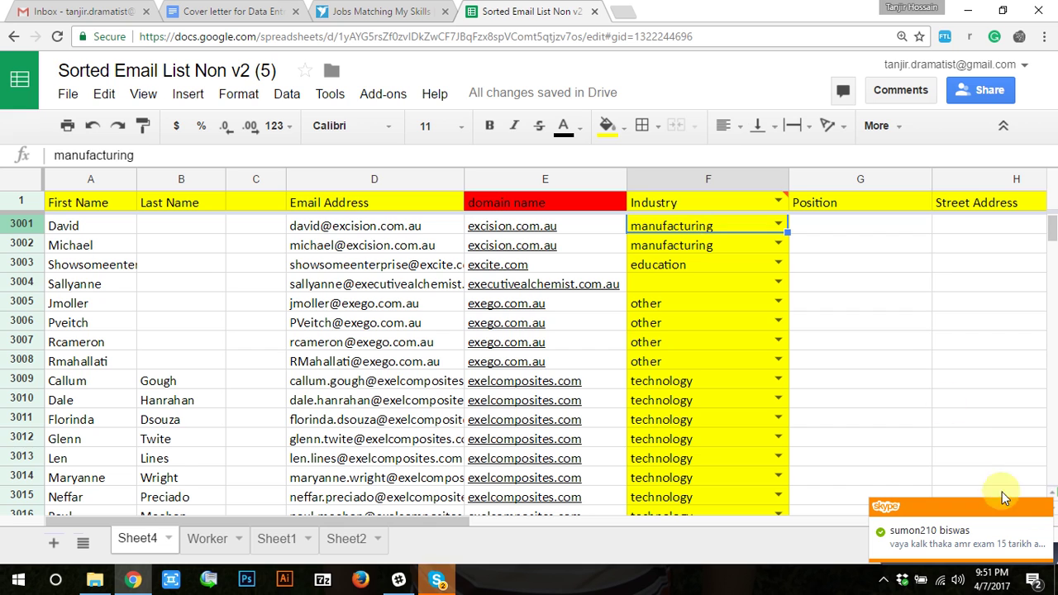
click(1046, 505)
Step: Open the excision.com.au website linked in row 3001 and go to its About Us page
mouse_move(512, 229)
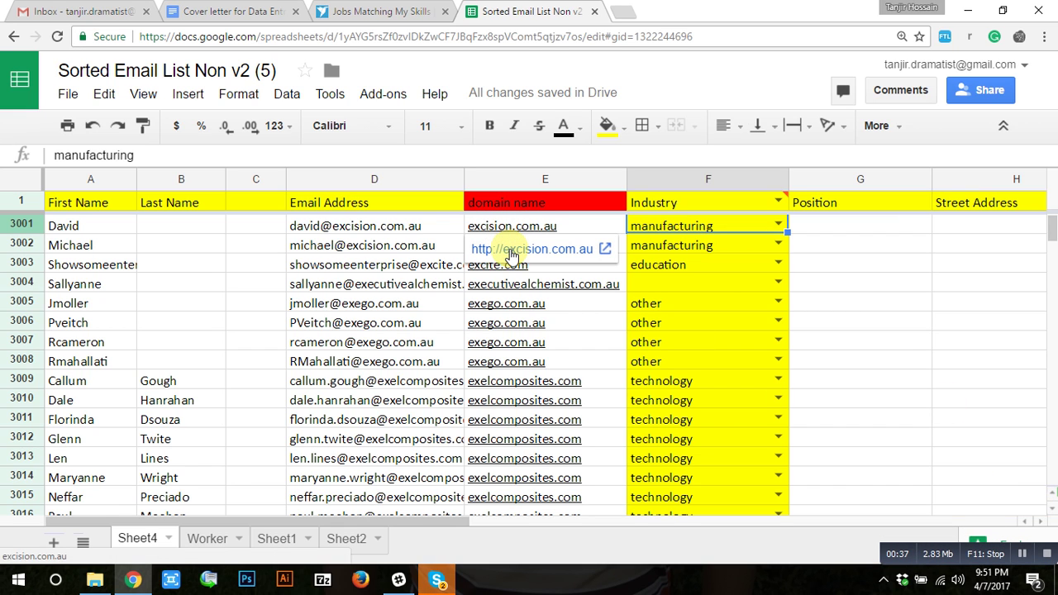
click(512, 255)
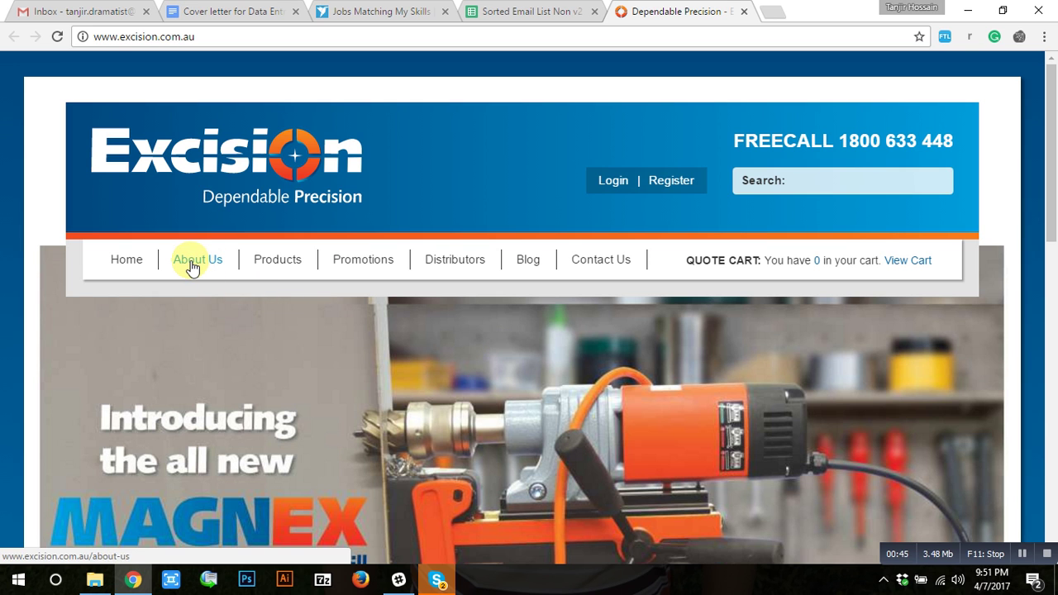
click(192, 262)
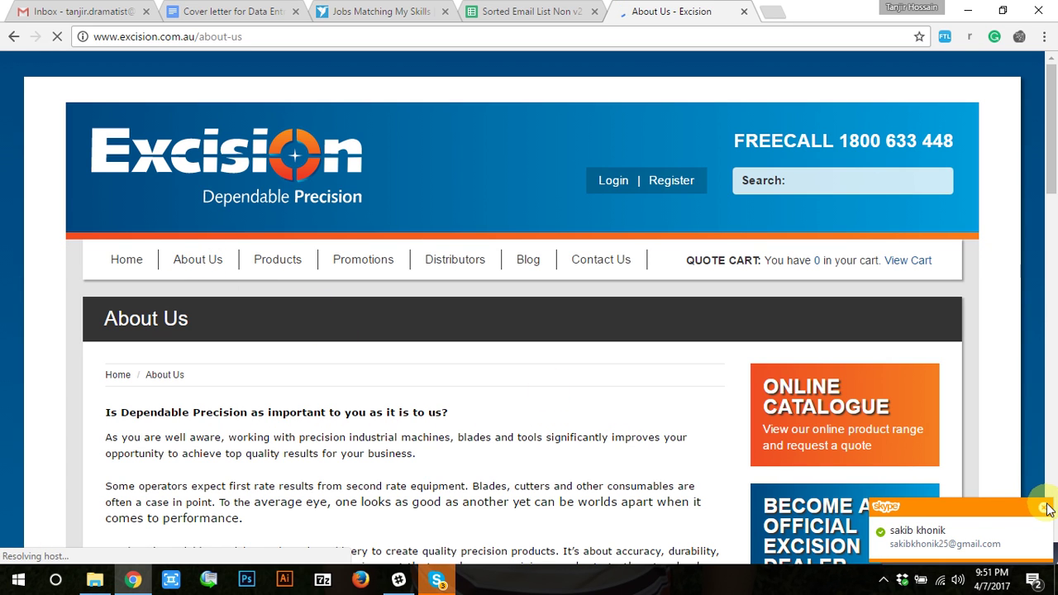
Step: Read through Excision's About Us page, including its vision, mission and product information, to determine the company's industry
scroll(264, 394, down, 1)
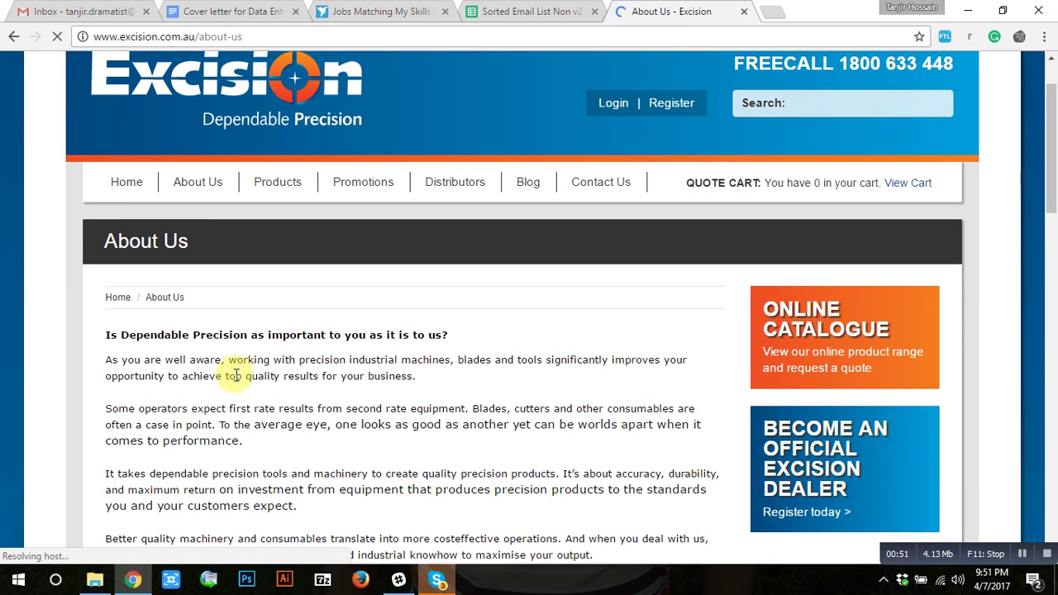
scroll(182, 372, down, 2)
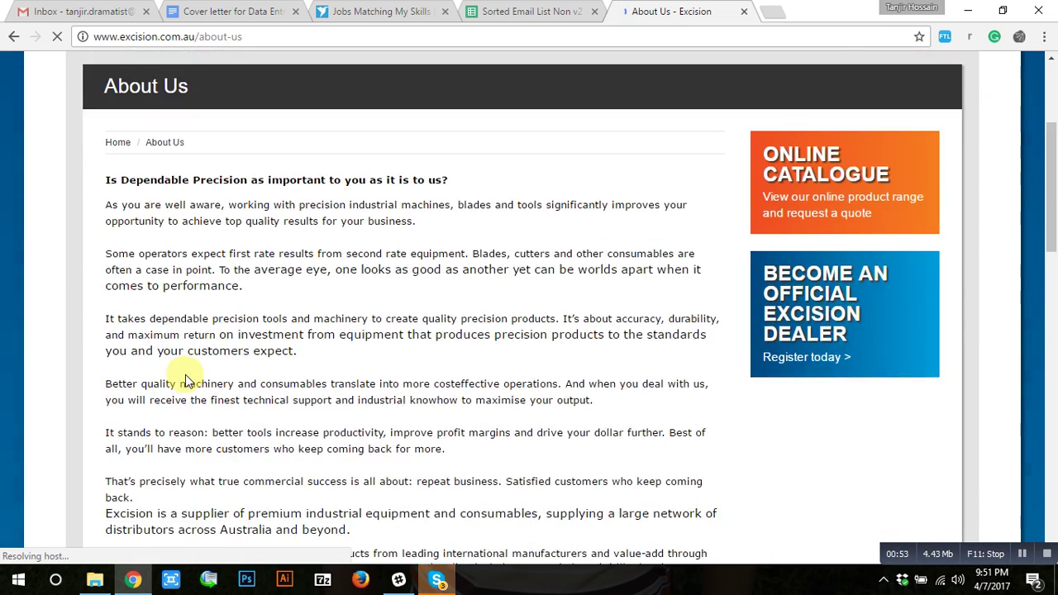
scroll(184, 373, down, 7)
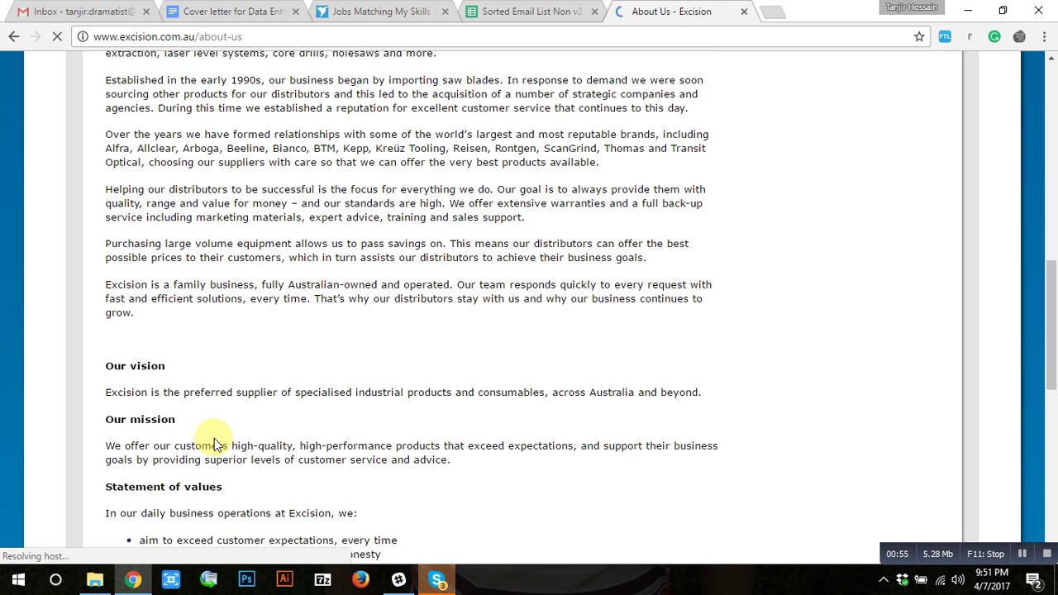
scroll(213, 445, down, 2)
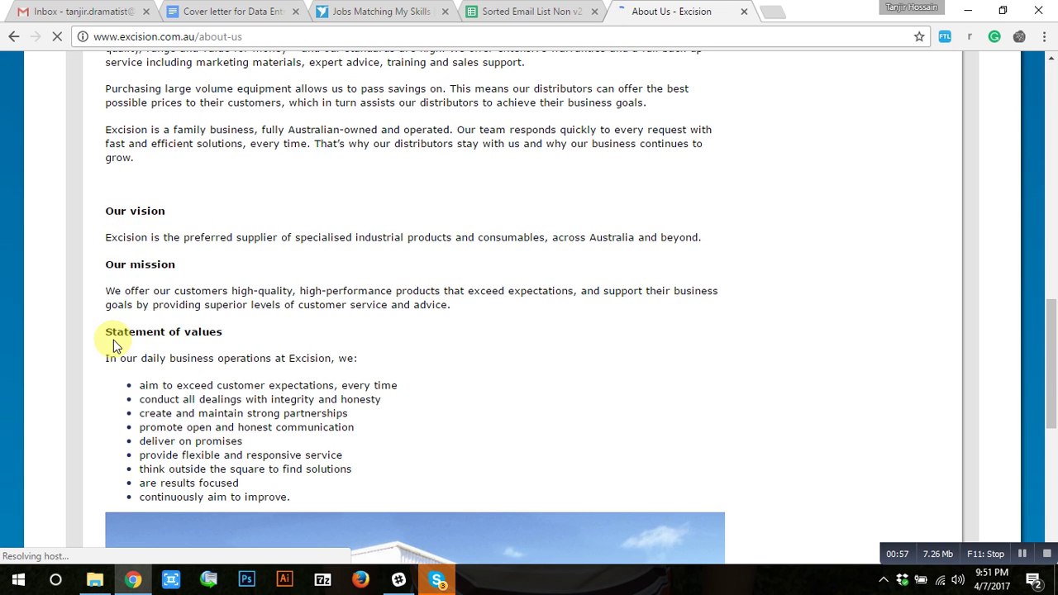
scroll(234, 314, down, 5)
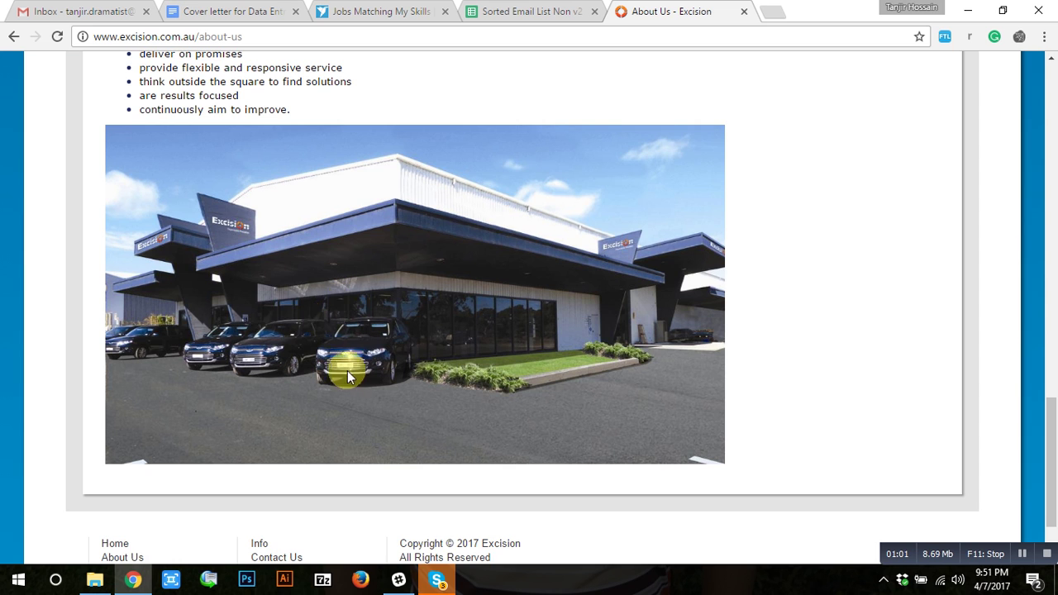
scroll(347, 371, down, 2)
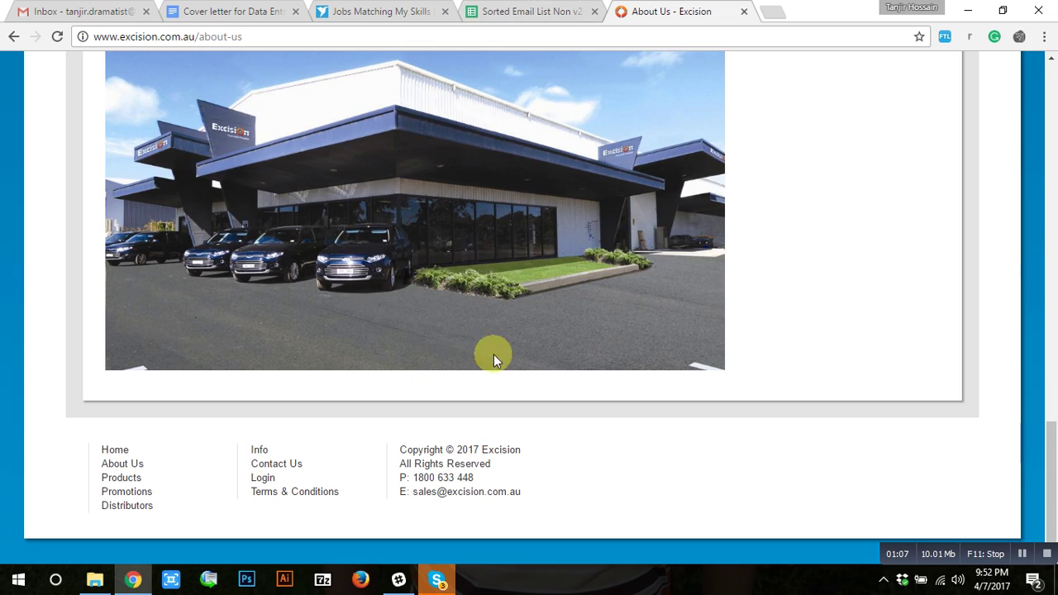
scroll(351, 365, up, 9)
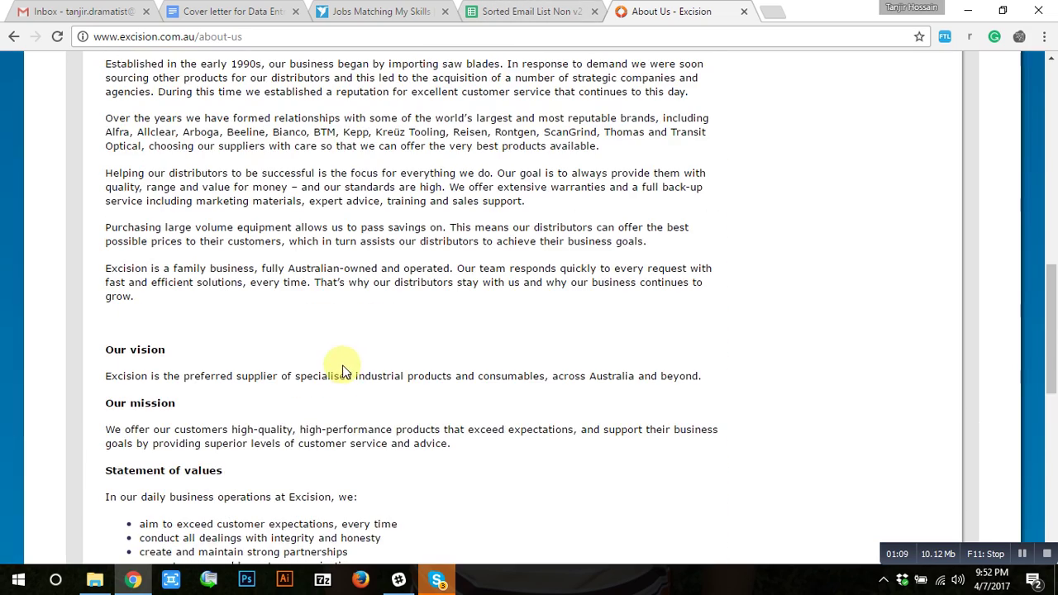
scroll(397, 310, up, 3)
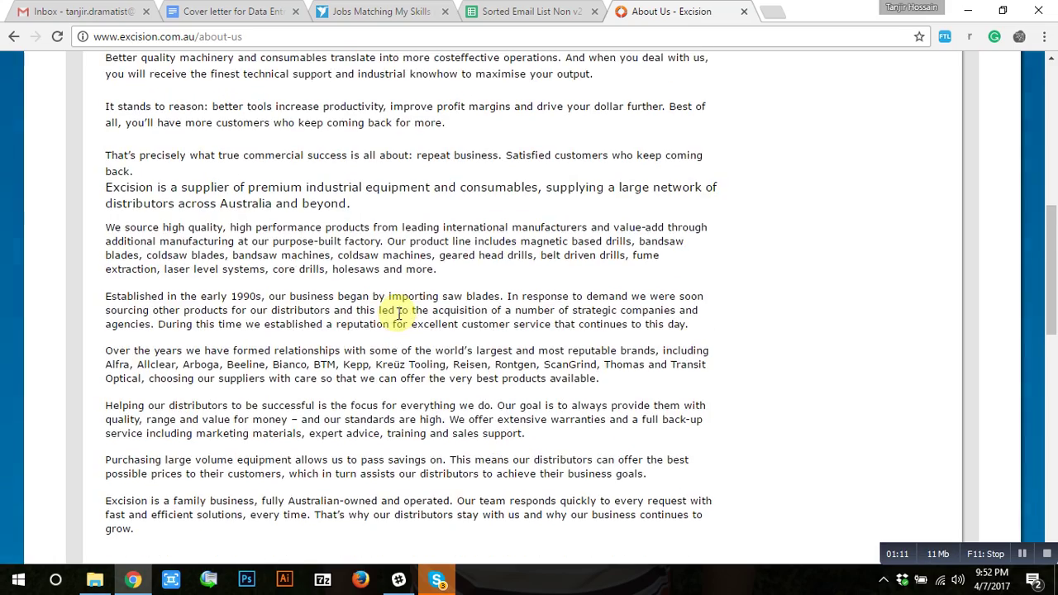
scroll(398, 314, up, 2)
scroll(337, 314, up, 1)
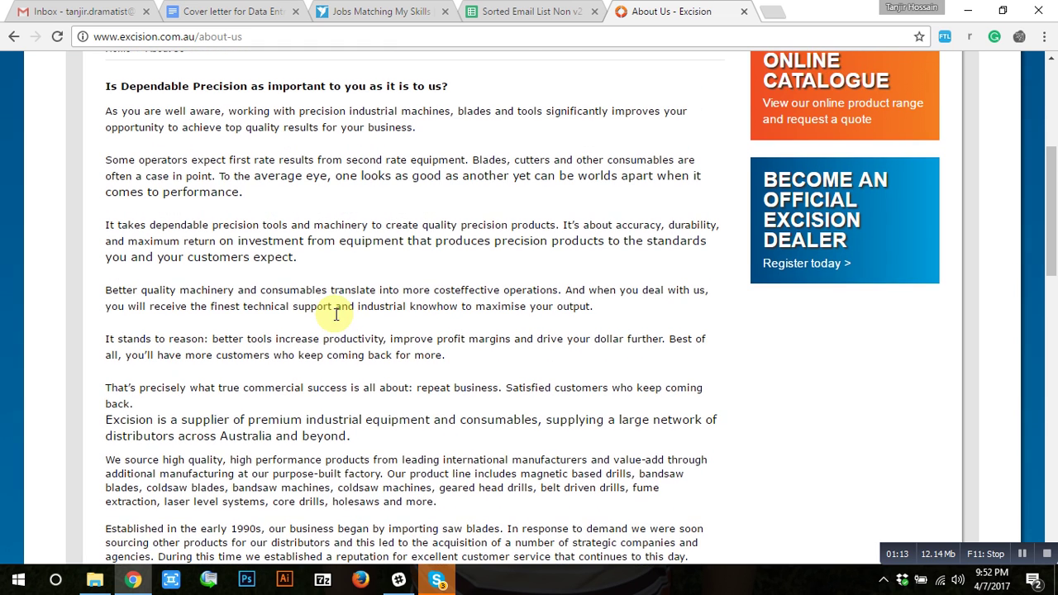
scroll(198, 256, up, 2)
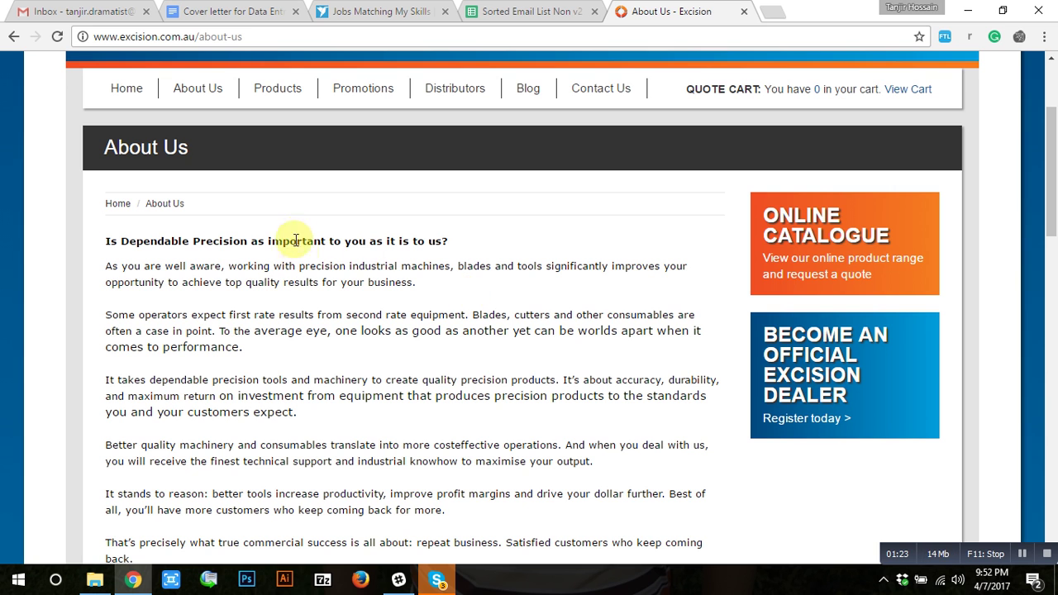
click(192, 90)
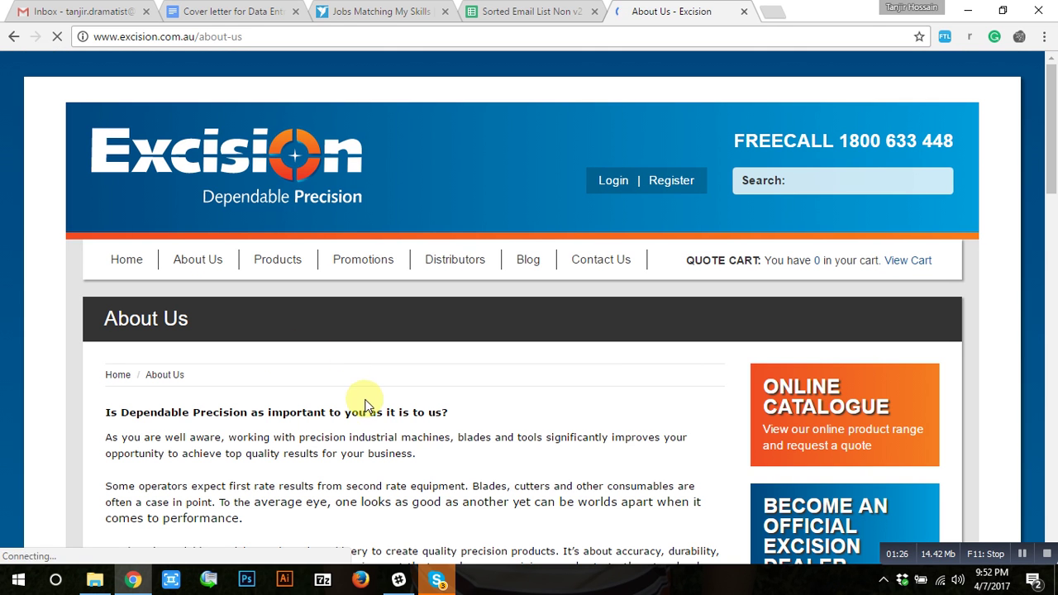
Step: Return to the email list spreadsheet and choose manufacturing as the industry for row 3001
click(529, 8)
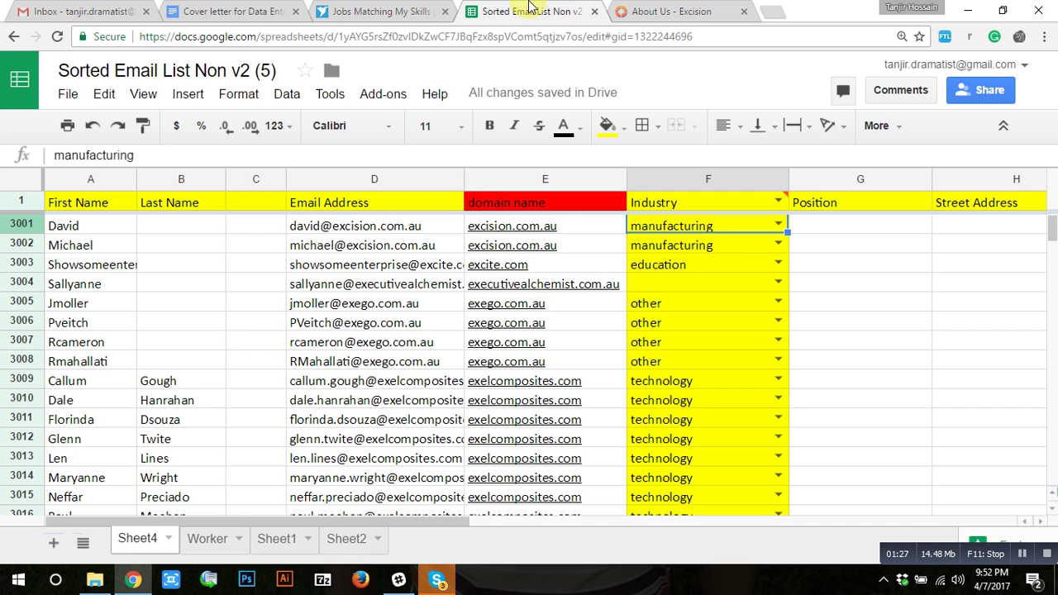
click(779, 225)
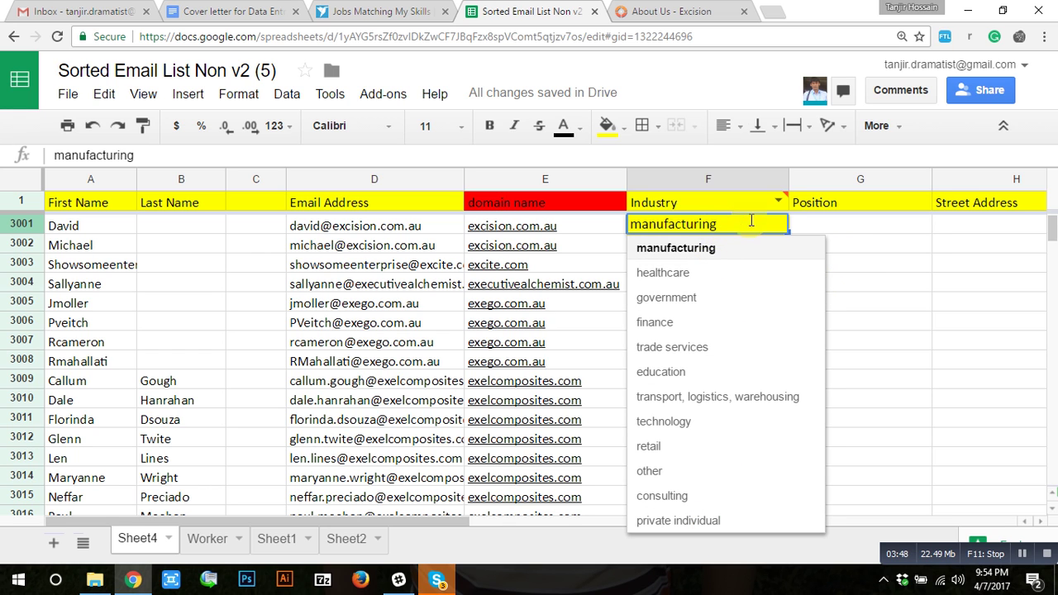
click(877, 281)
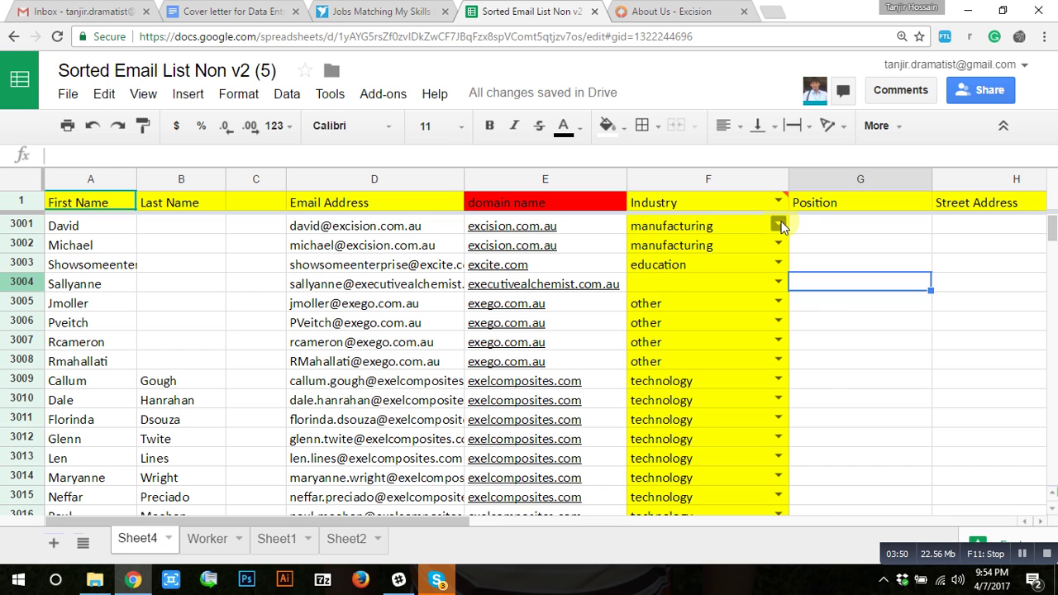
click(779, 224)
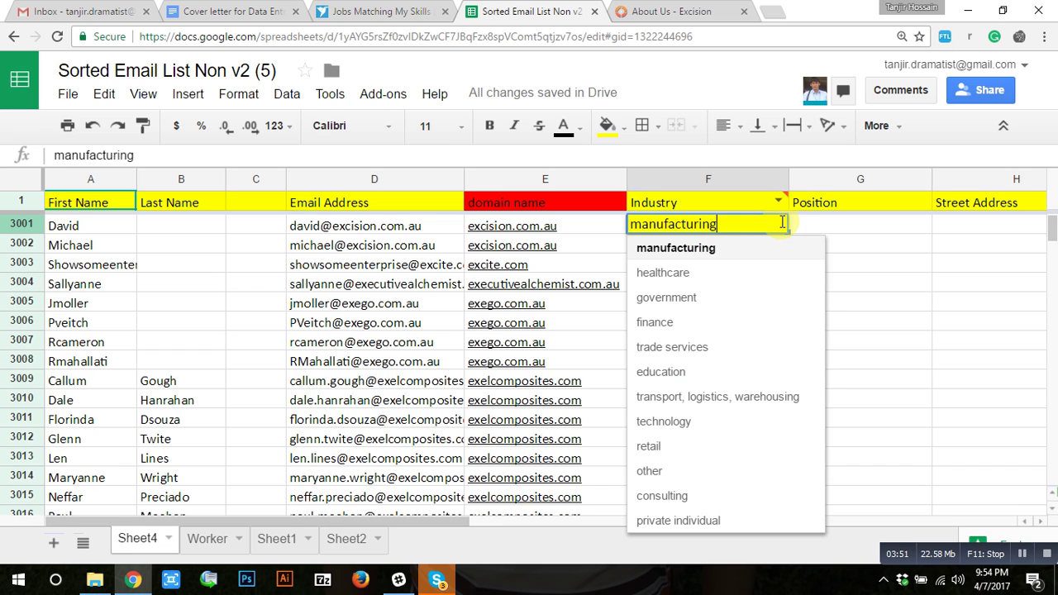
click(701, 247)
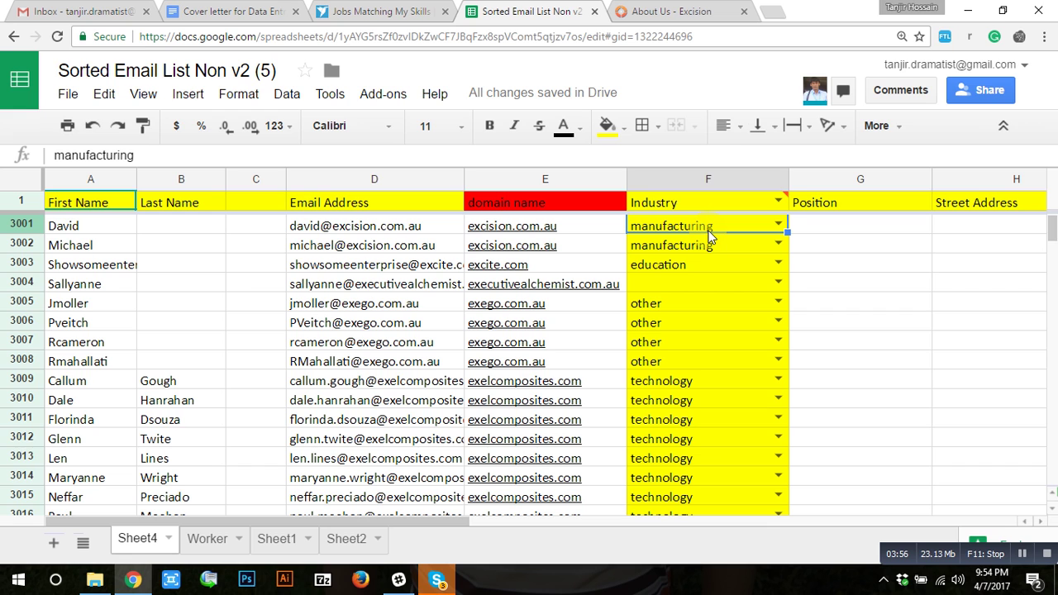
Step: Switch the industry for row 3001 to healthcare and set it back to manufacturing
click(779, 223)
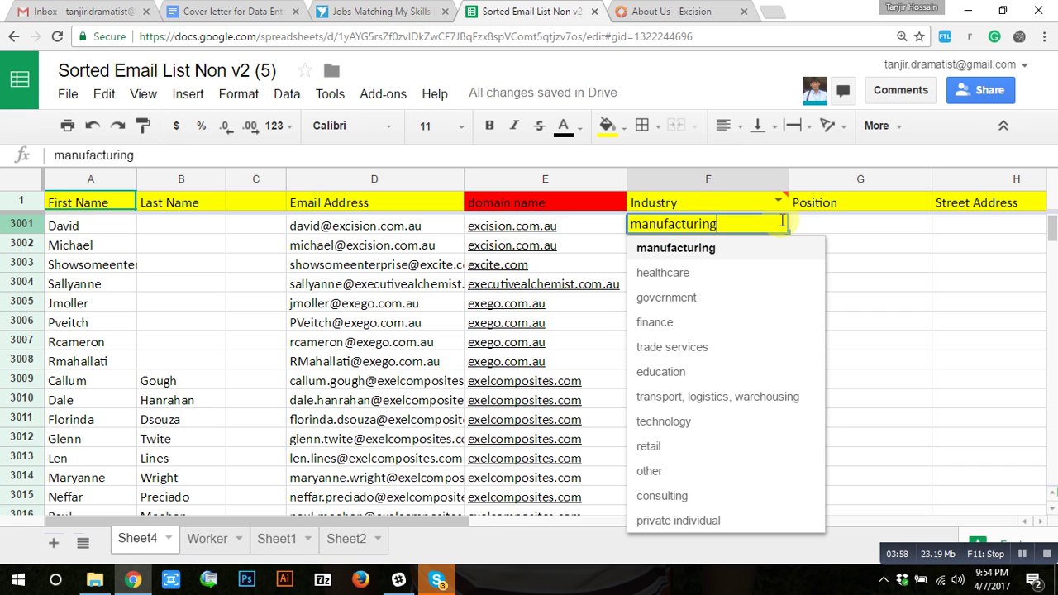
click(659, 276)
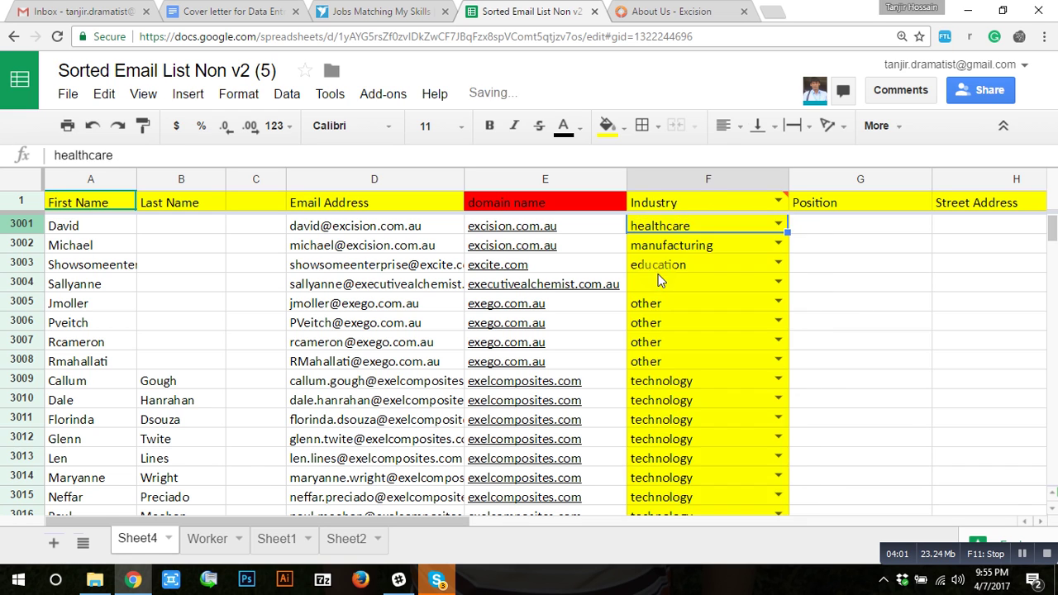
click(778, 225)
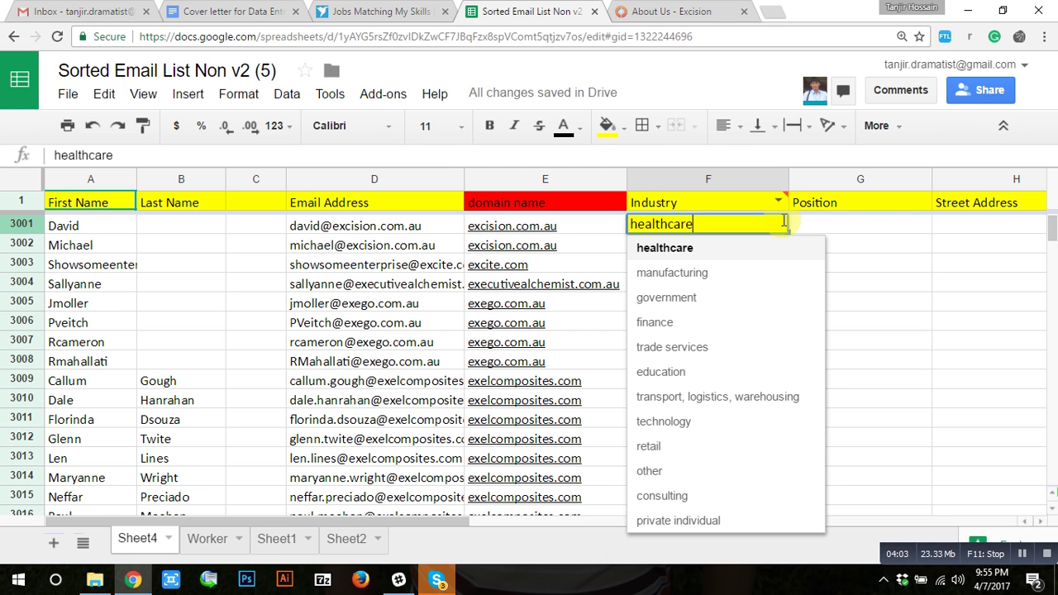
click(666, 273)
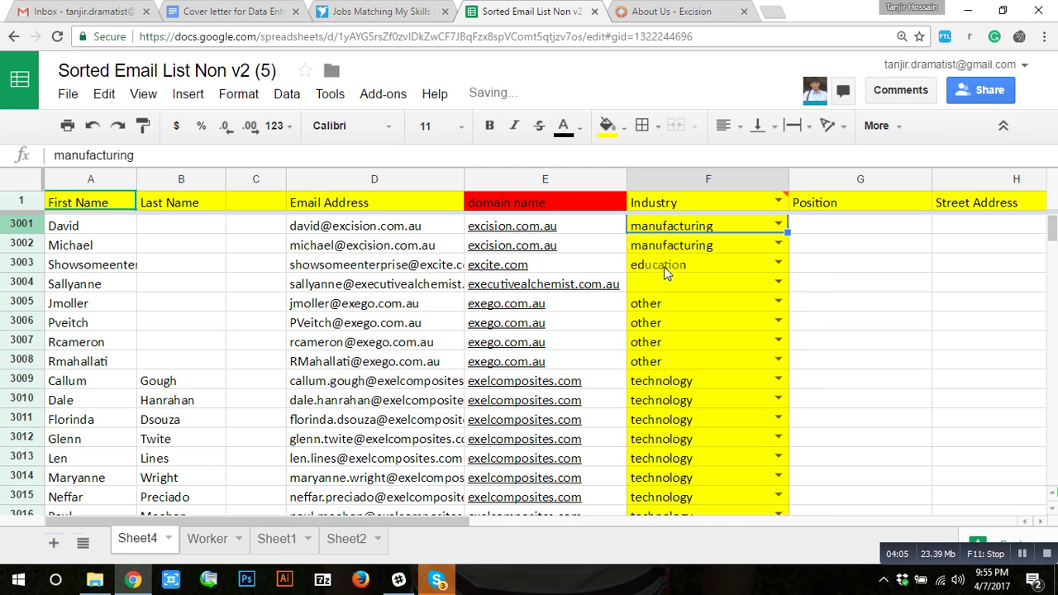
Step: Review the introductory text of Excision's About Us page again
click(652, 9)
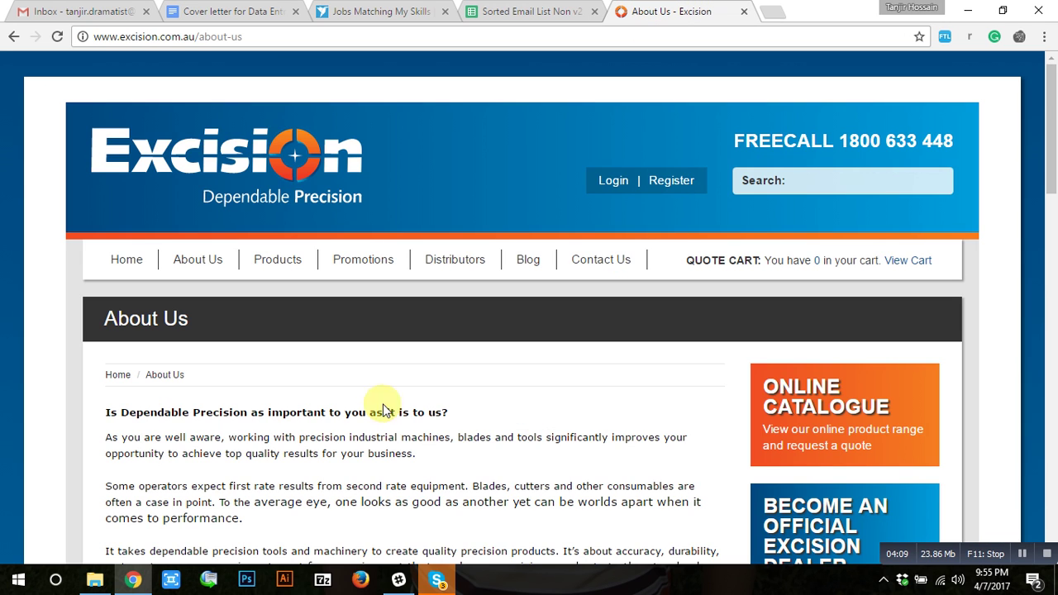
scroll(463, 411, down, 2)
scroll(449, 405, up, 1)
Step: Return to the email list spreadsheet and open the excite.com website linked in row 3003
click(521, 12)
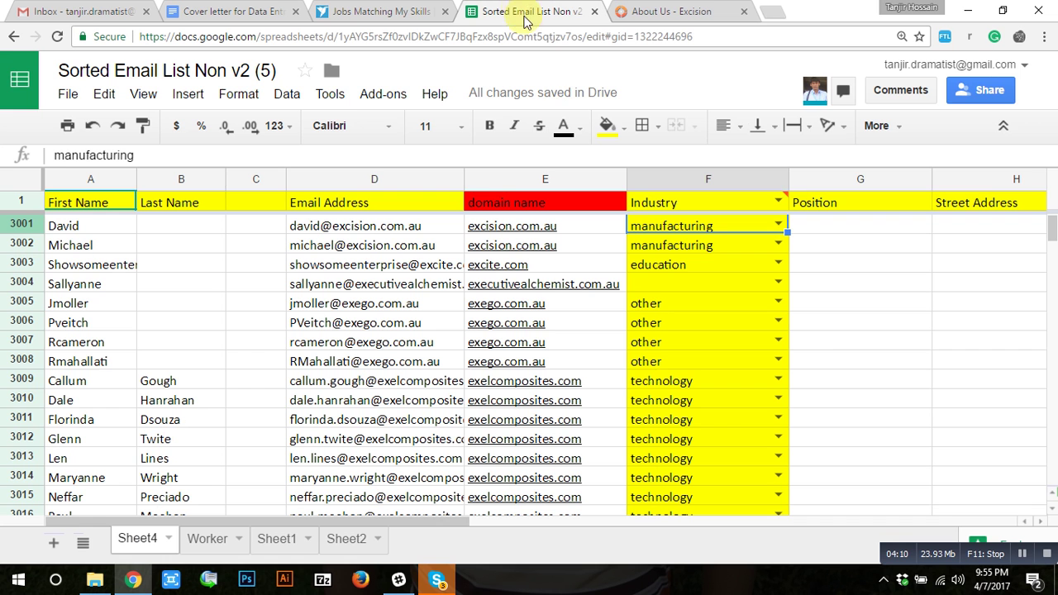
mouse_move(503, 271)
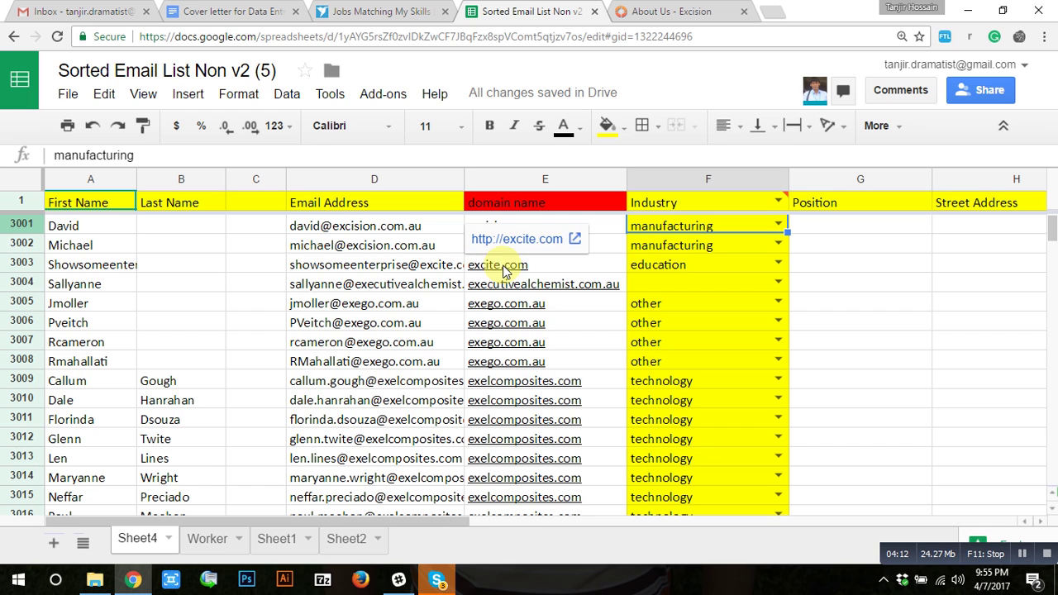
click(498, 239)
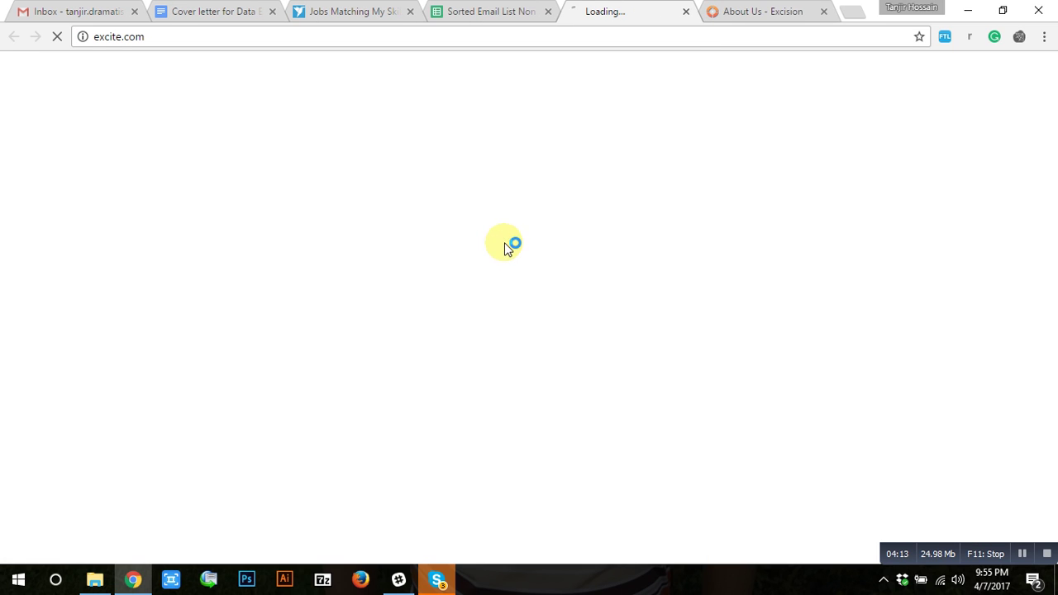
Step: Close the Excision page, examine the categories and news sections on the excite.com home page, and close that site too
click(823, 12)
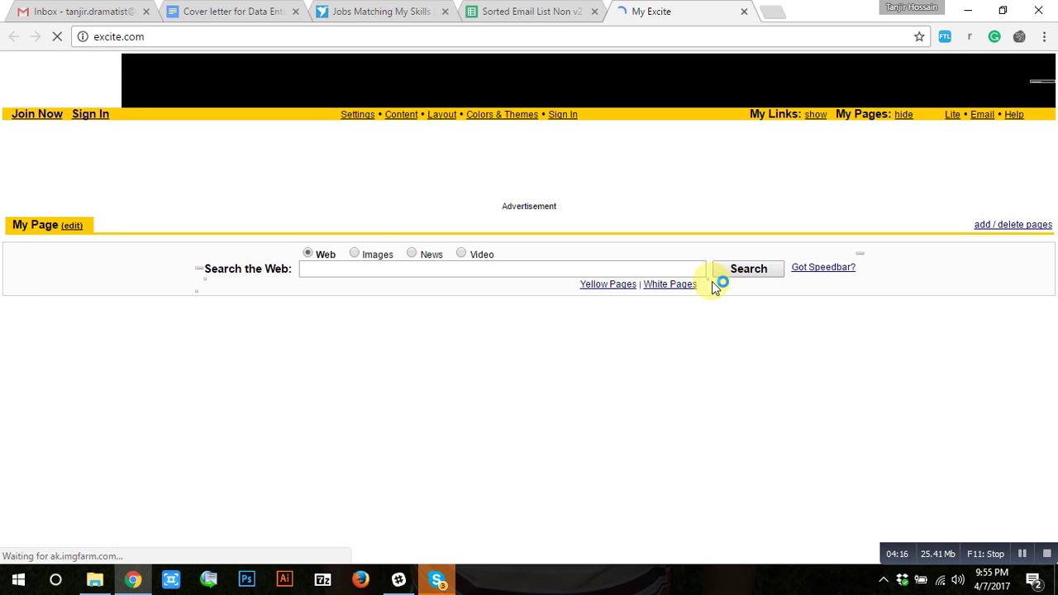
scroll(447, 390, down, 2)
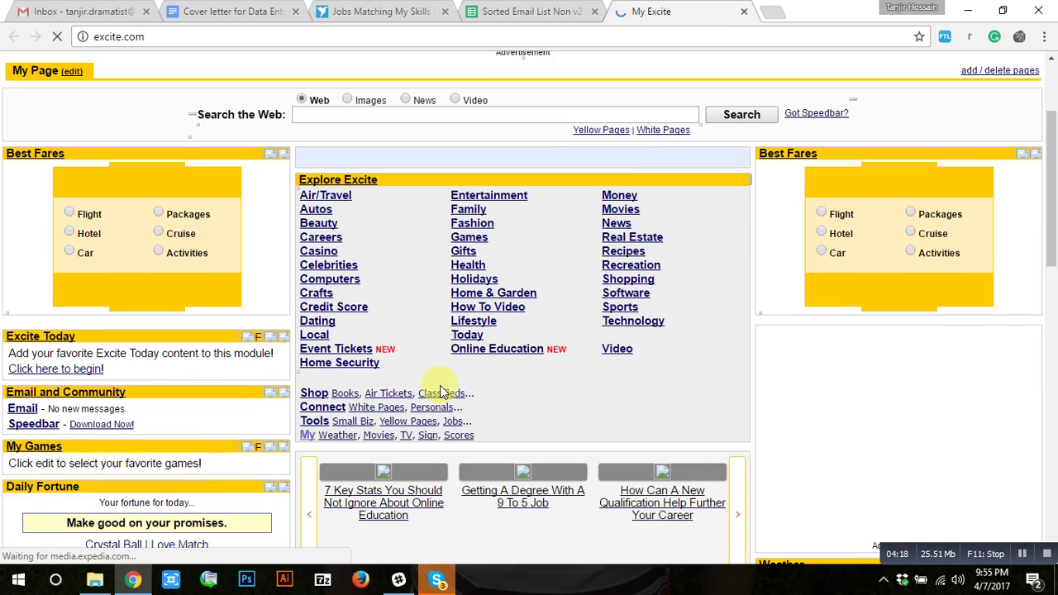
scroll(440, 388, down, 2)
scroll(423, 439, down, 3)
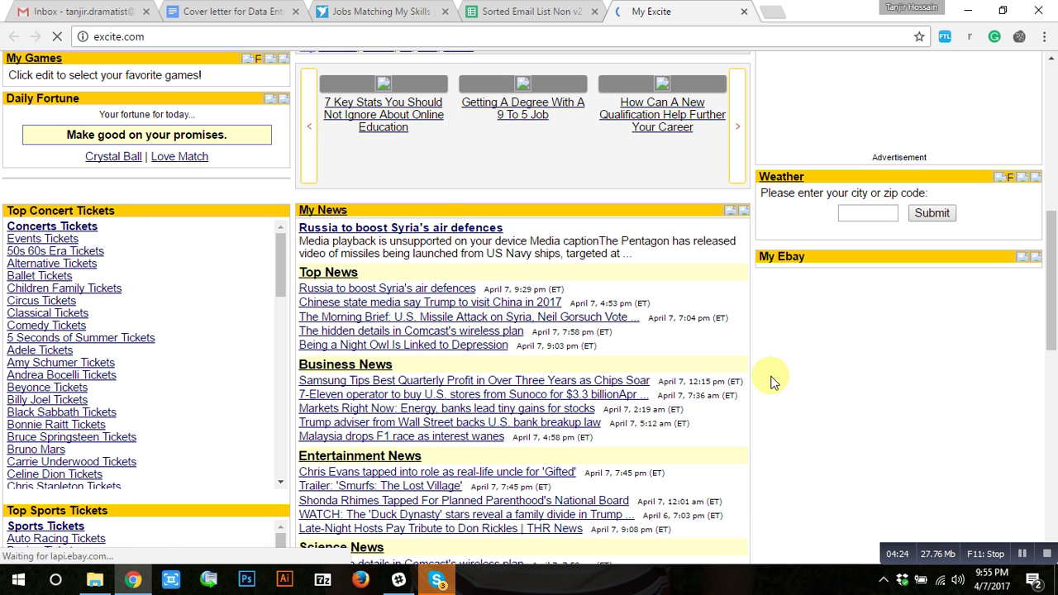
scroll(775, 384, up, 7)
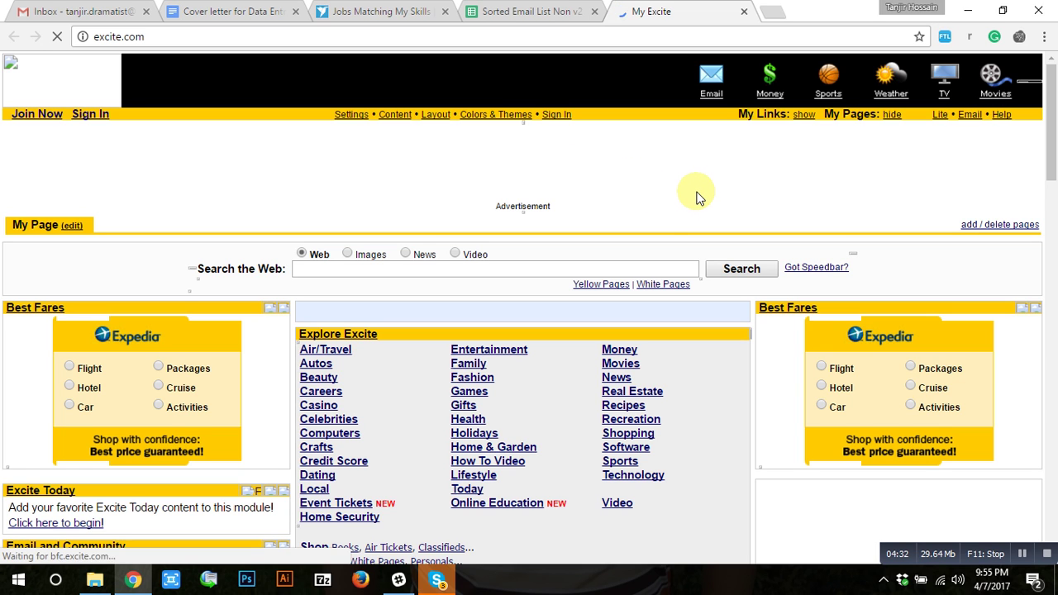
scroll(656, 212, down, 6)
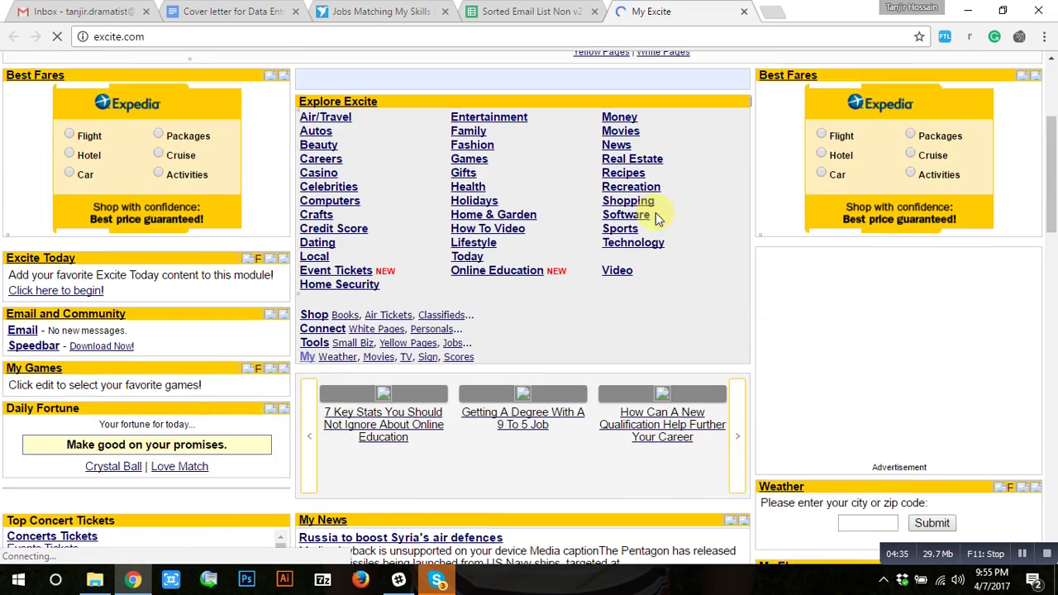
scroll(748, 422, down, 4)
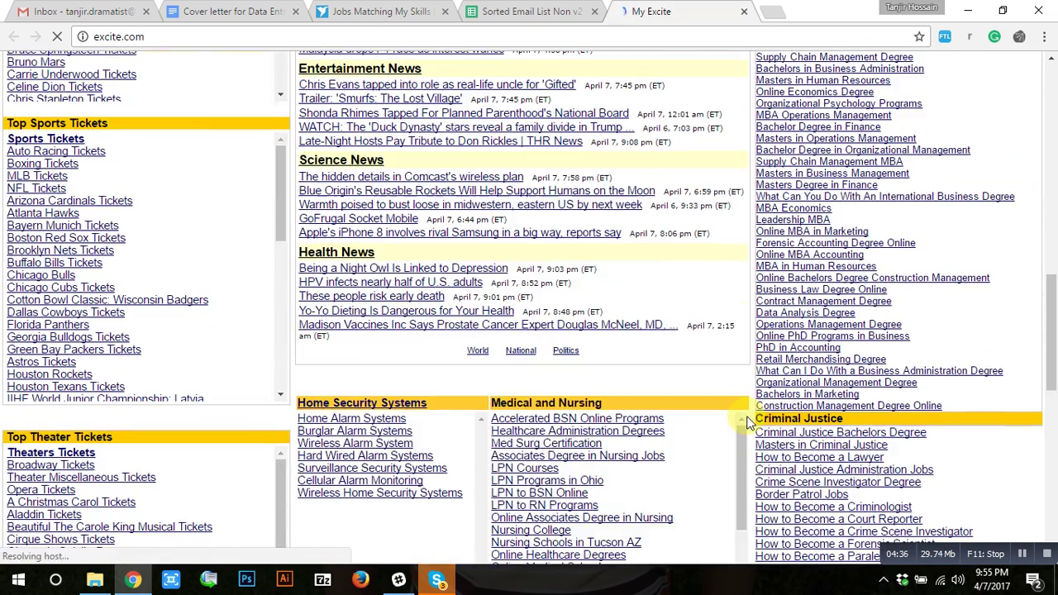
scroll(743, 420, down, 2)
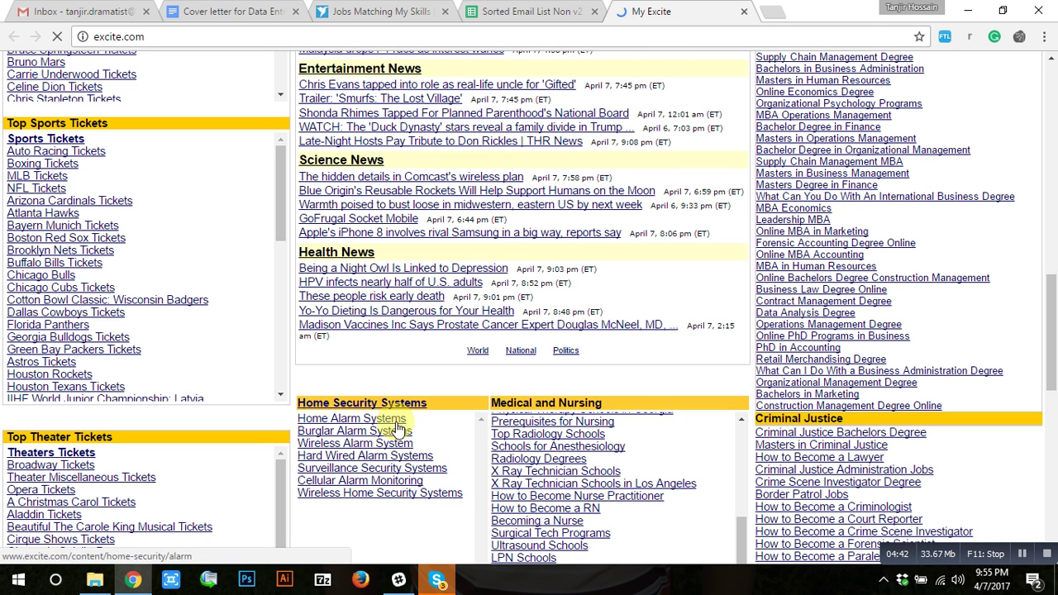
click(743, 13)
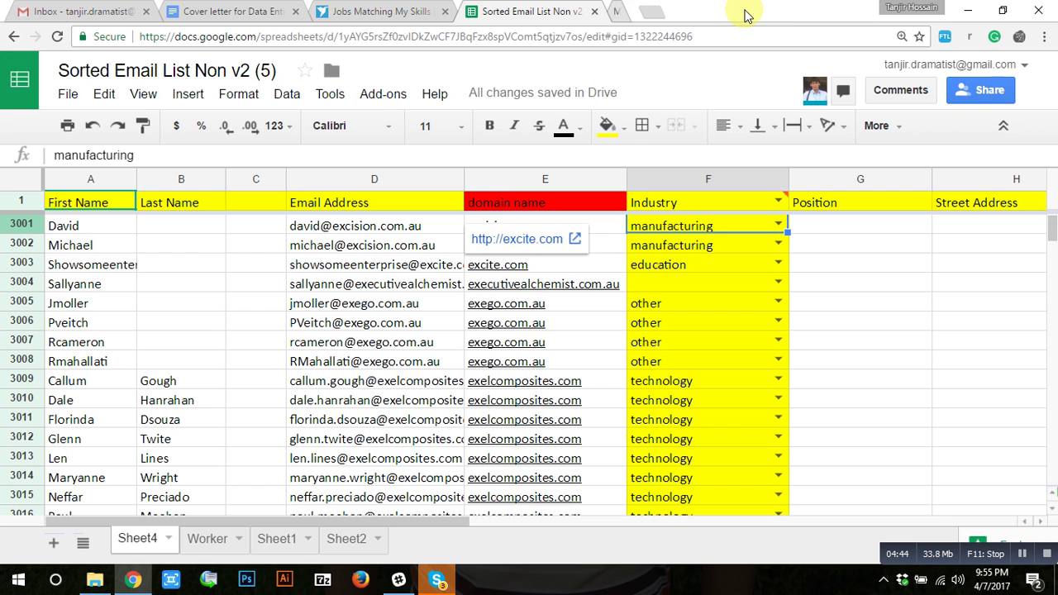
click(834, 232)
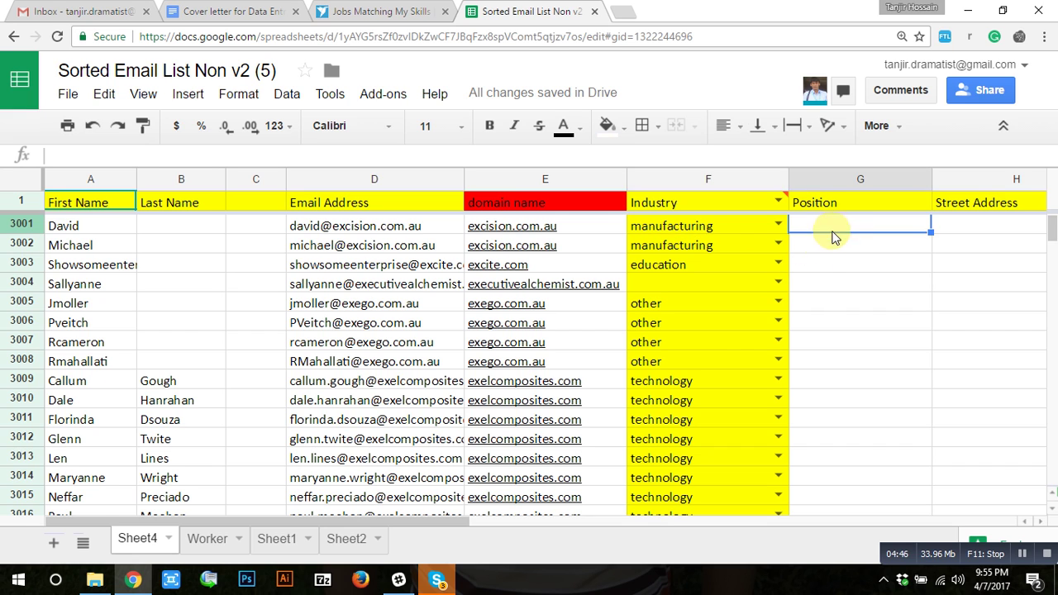
click(828, 247)
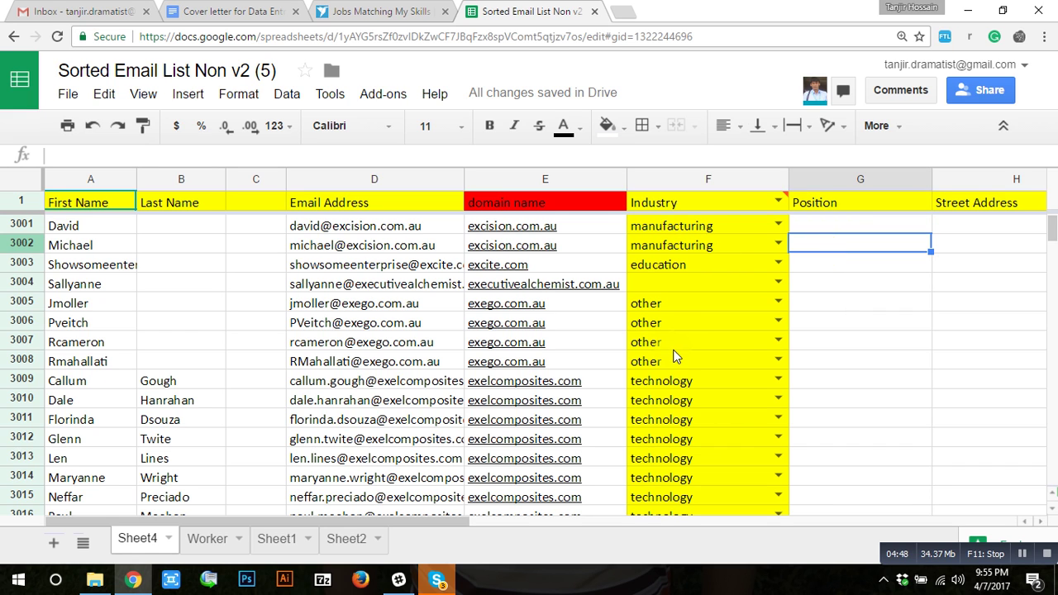
click(817, 264)
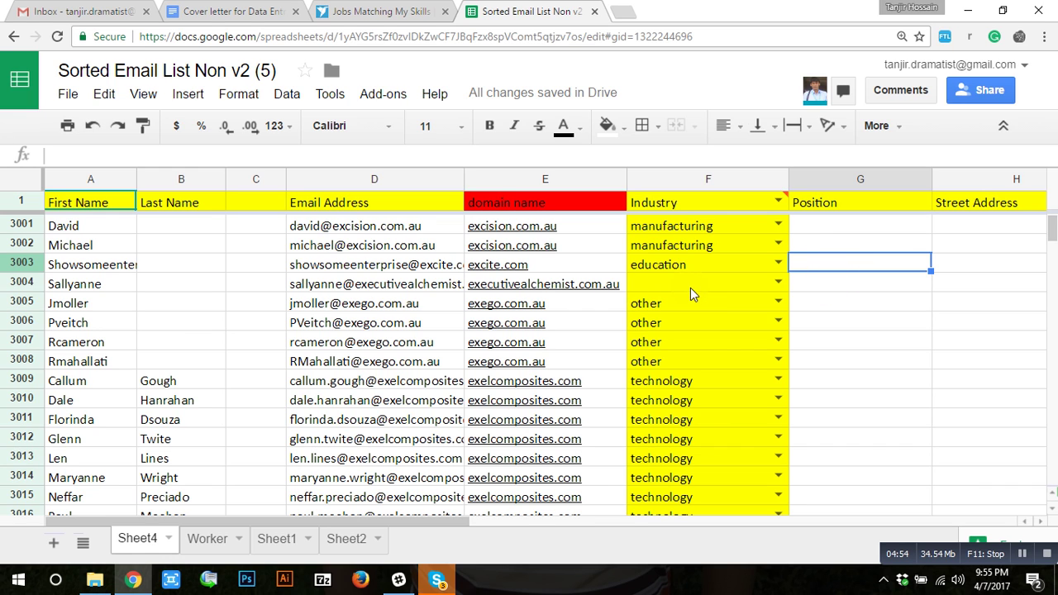
Step: Open the exego.com.au website linked in row 3005, and check that row's industry options back in the spreadsheet
mouse_move(522, 284)
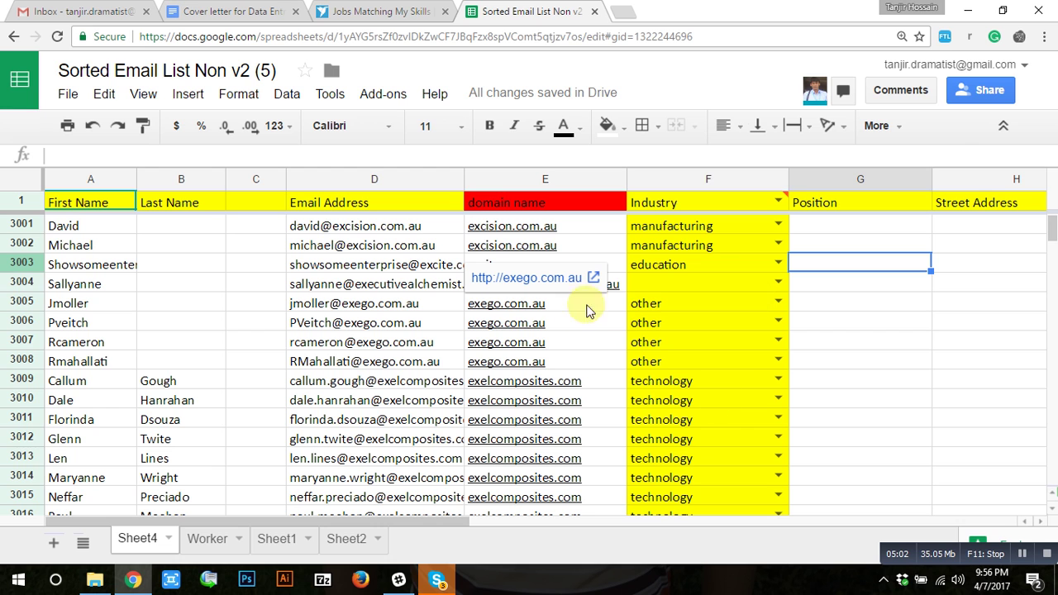
click(508, 281)
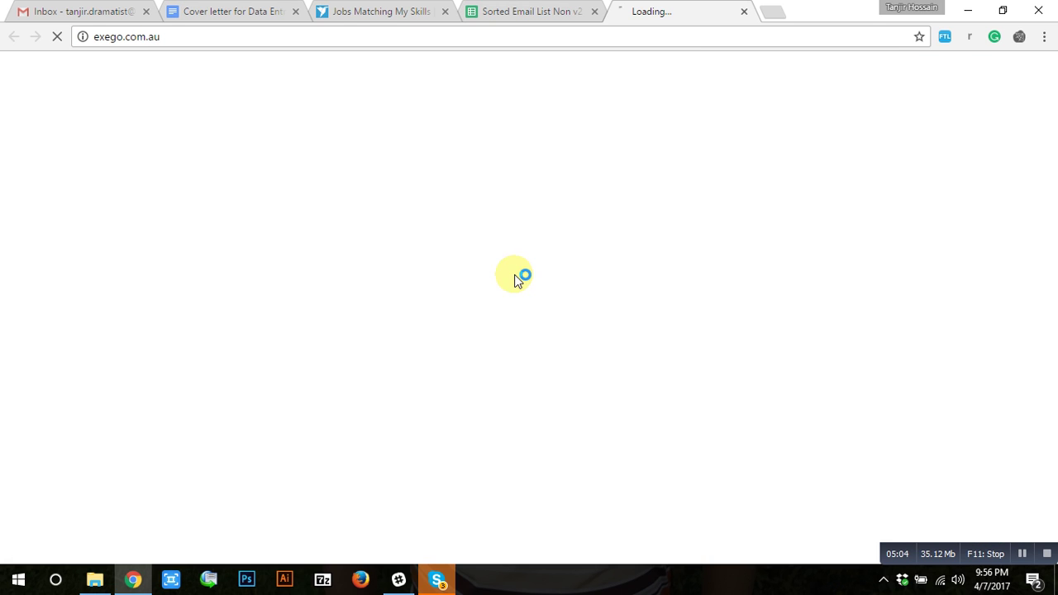
click(600, 6)
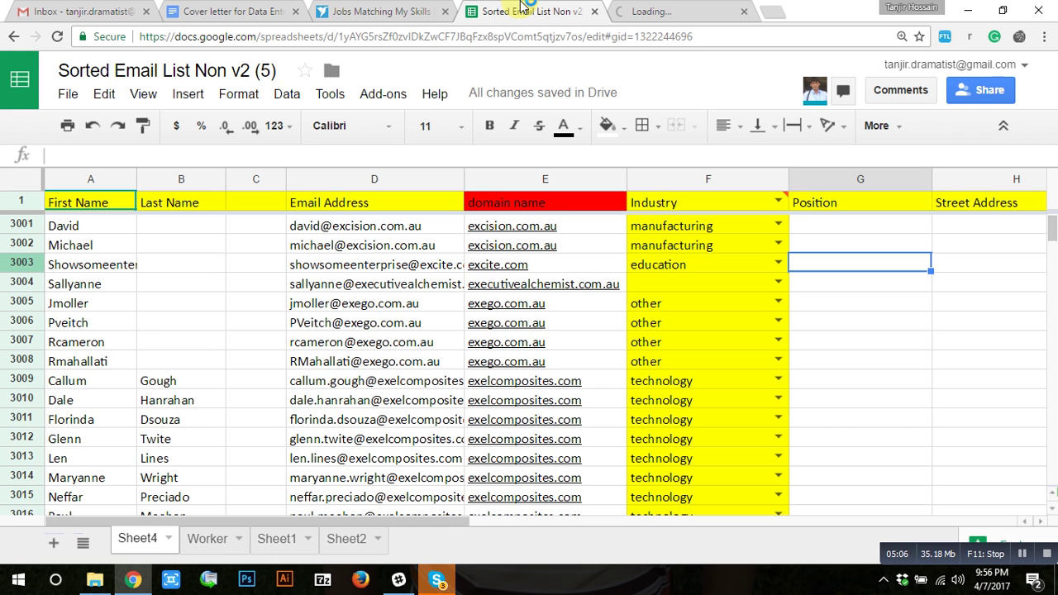
click(777, 304)
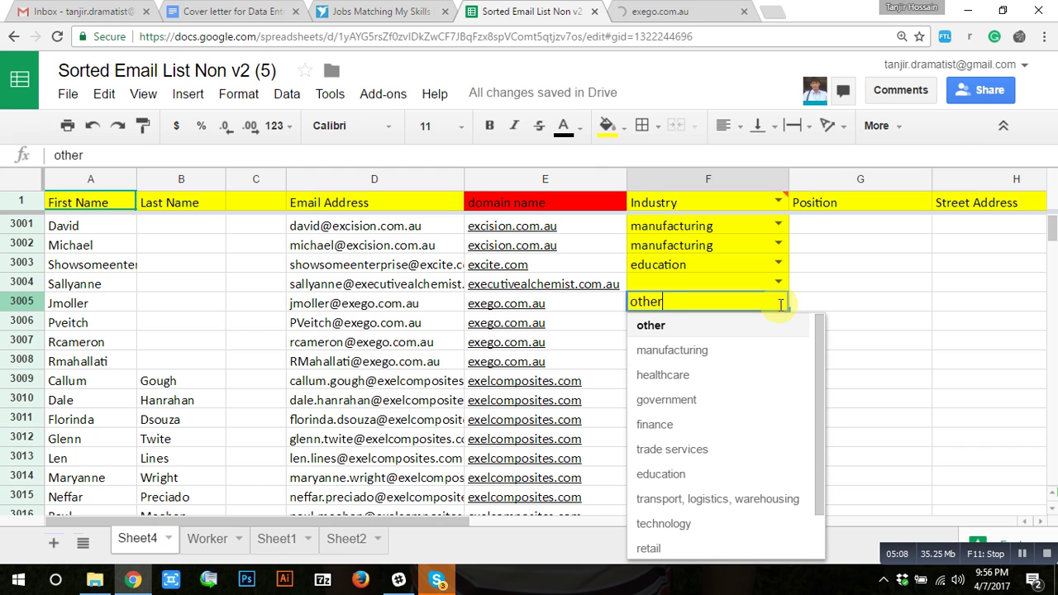
click(798, 300)
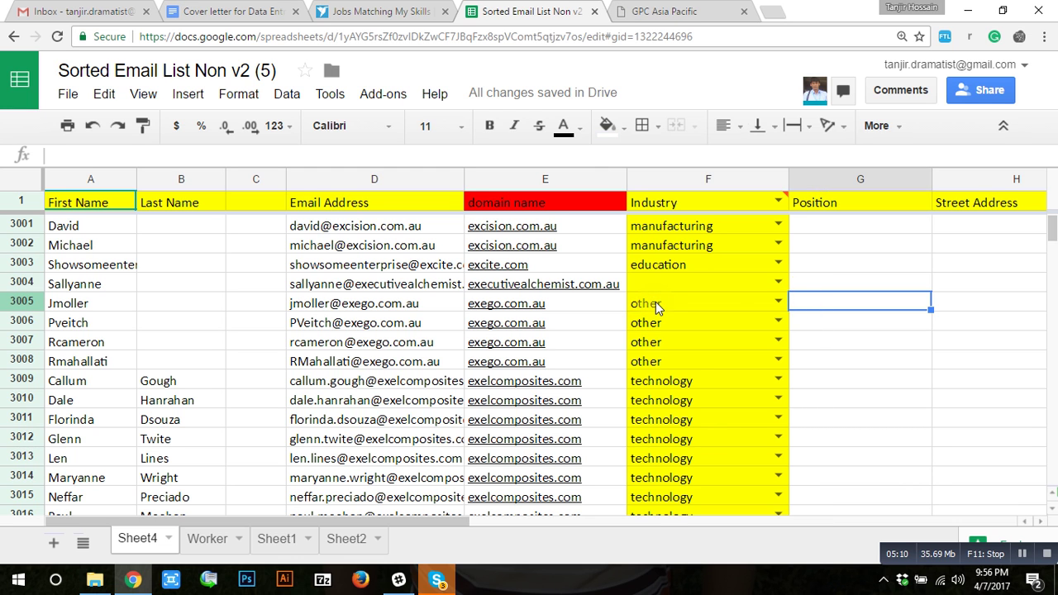
Step: Switch to the GPC Asia Pacific site, dismiss the chat notification, and read its About Us text about trade channels
click(664, 10)
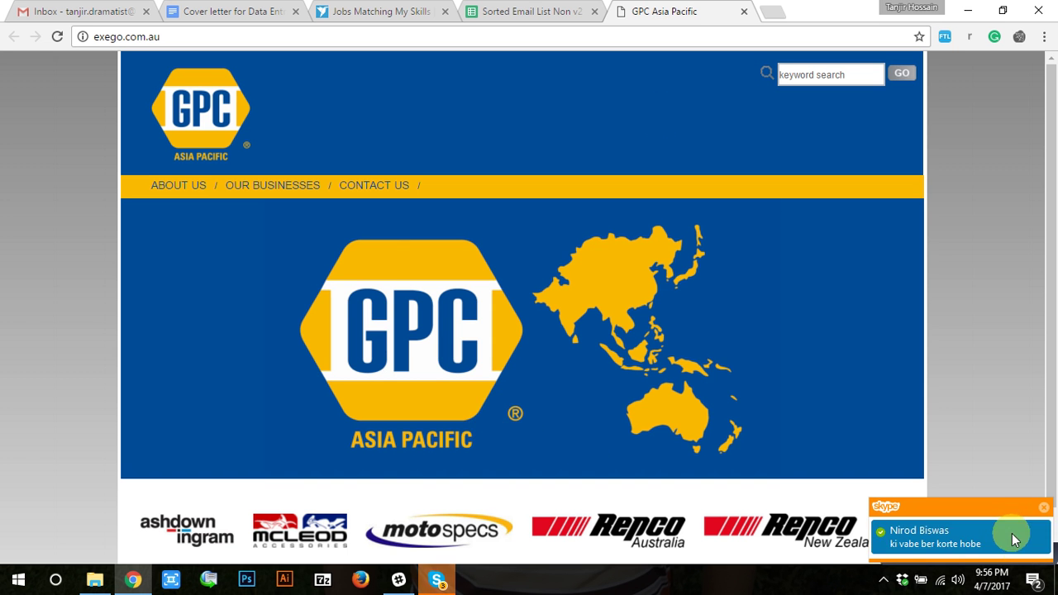
click(1045, 511)
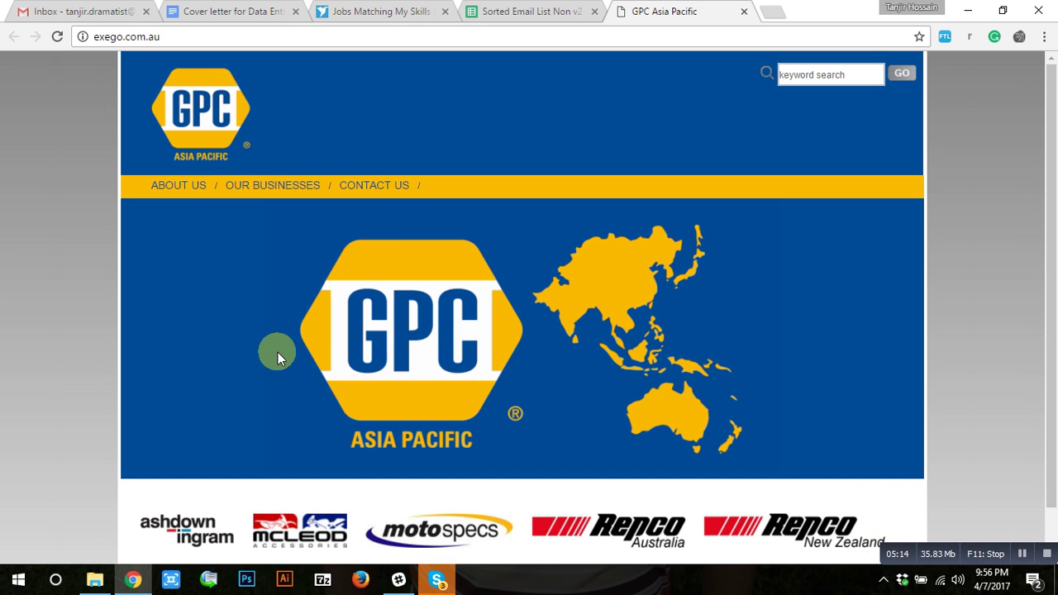
scroll(283, 352, down, 1)
scroll(495, 409, up, 1)
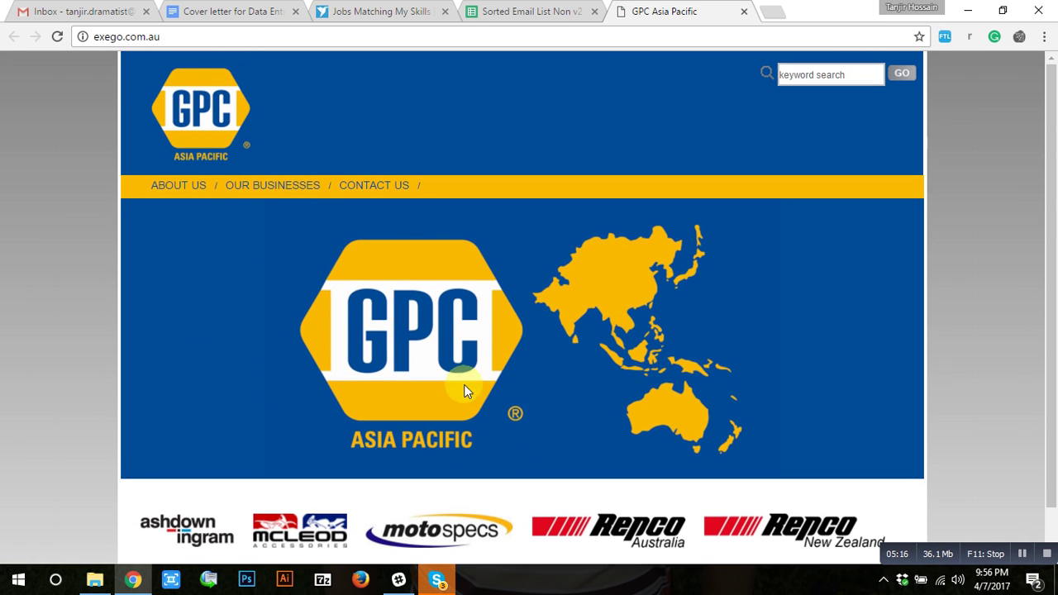
click(173, 187)
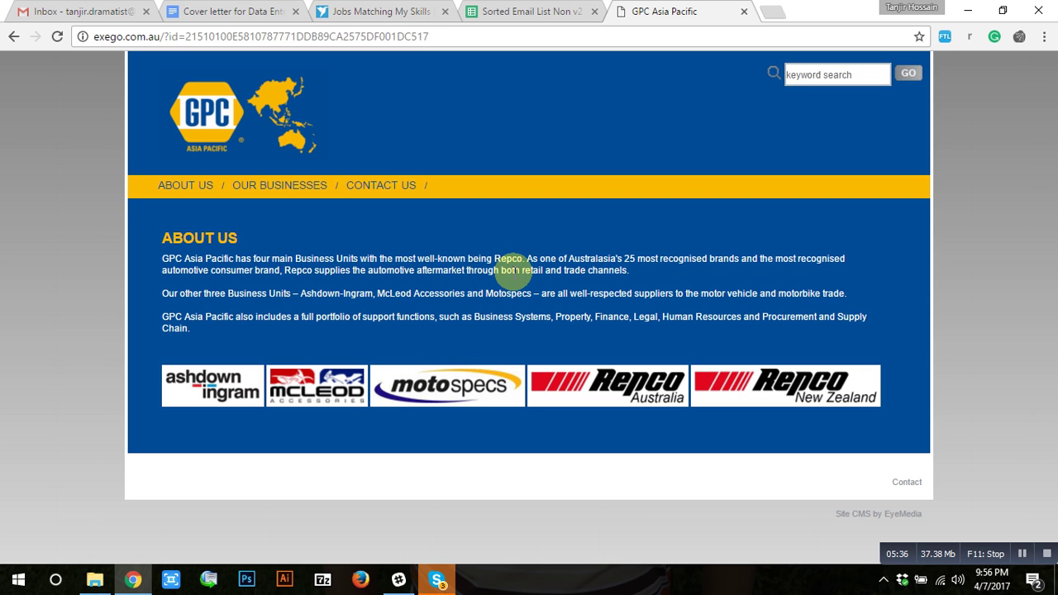
drag(567, 271, 622, 273)
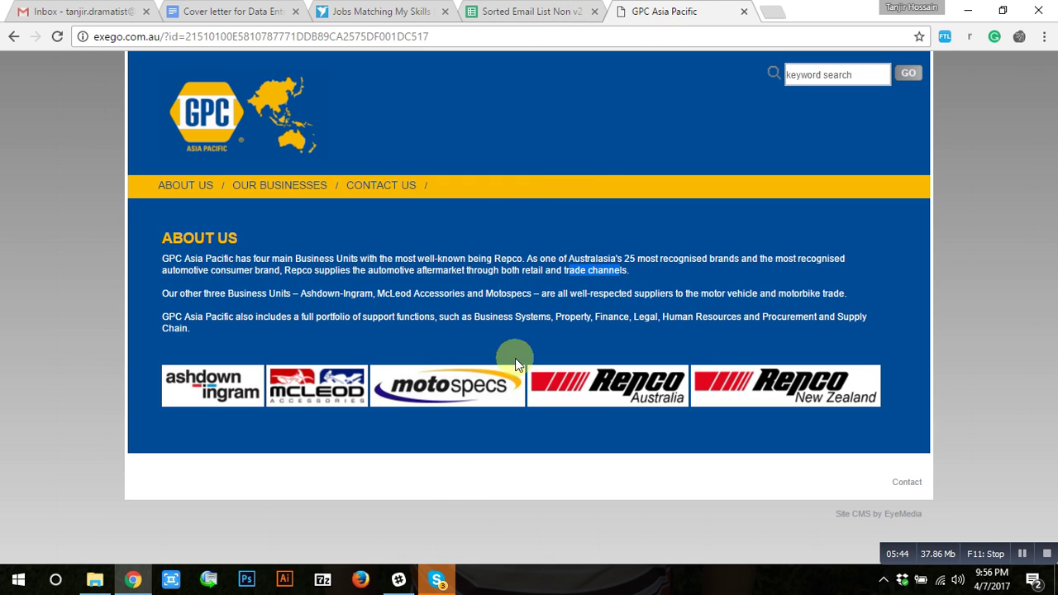
click(1020, 555)
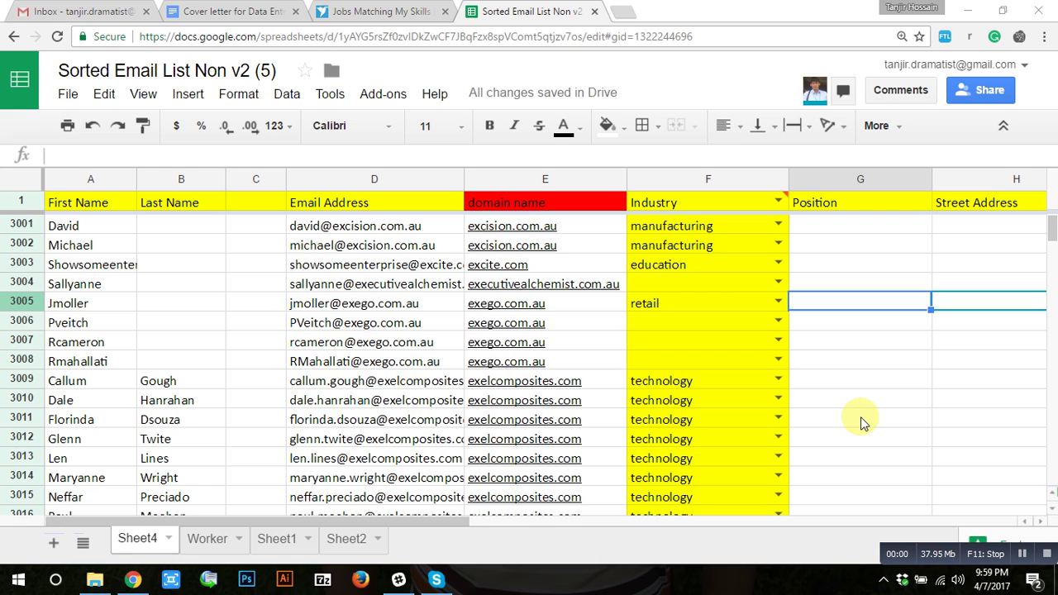
Step: Reopen the exego.com.au link from row 3005 and review the retail and trade channels wording on its About Us page
click(831, 353)
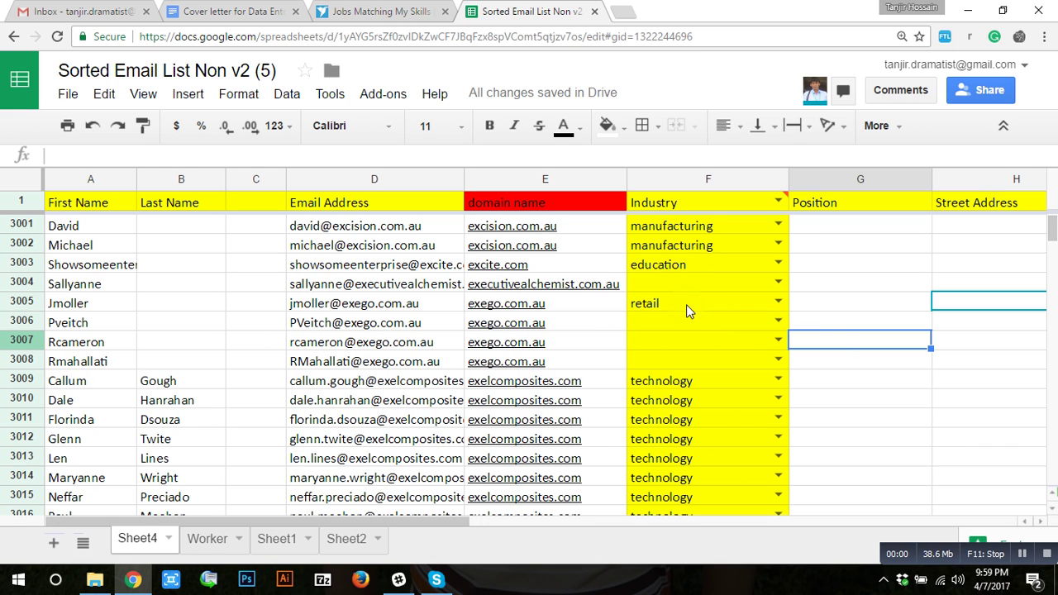
mouse_move(603, 306)
click(653, 307)
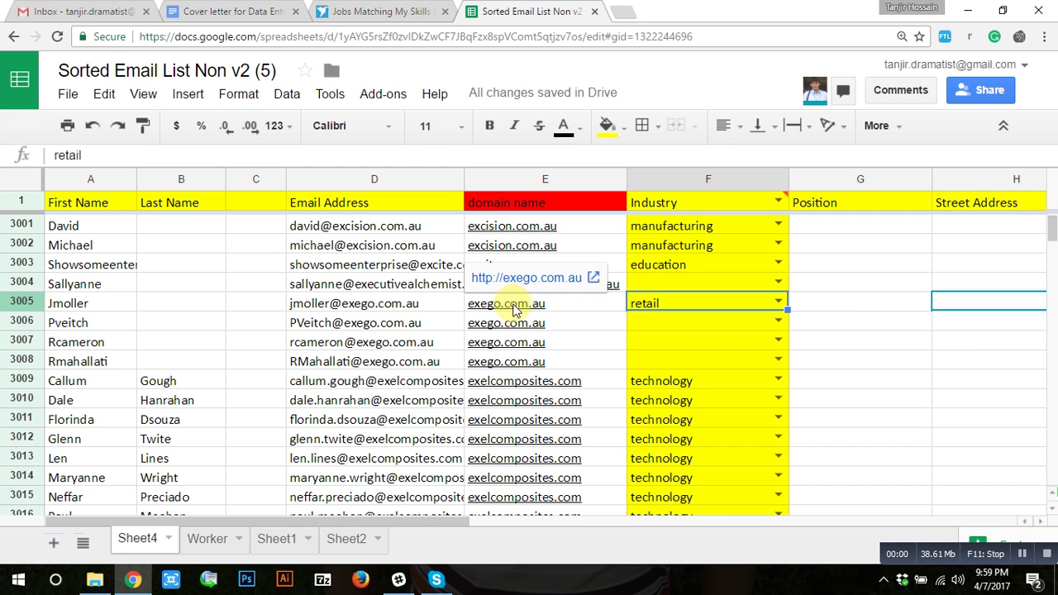
click(504, 278)
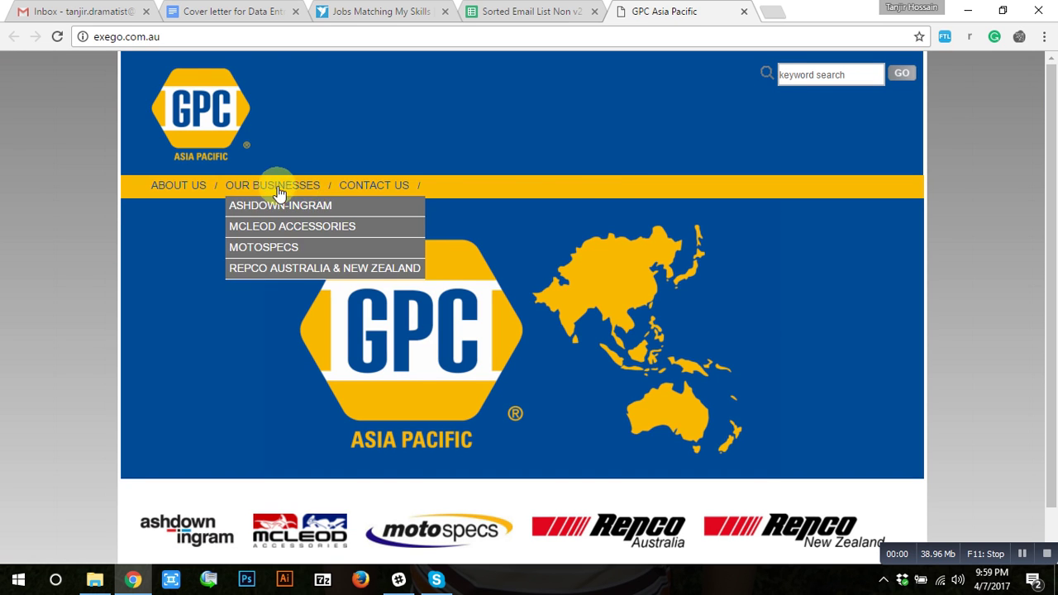
click(159, 182)
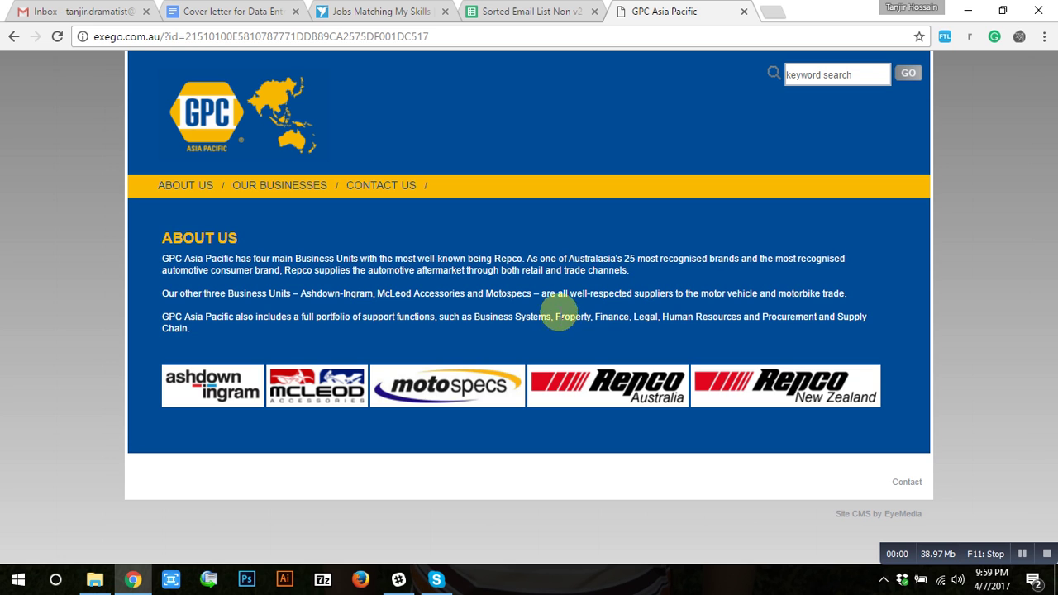
drag(519, 269, 616, 269)
Step: Return to the email list spreadsheet and copy the retail industry from row 3005 down through row 3008
click(541, 9)
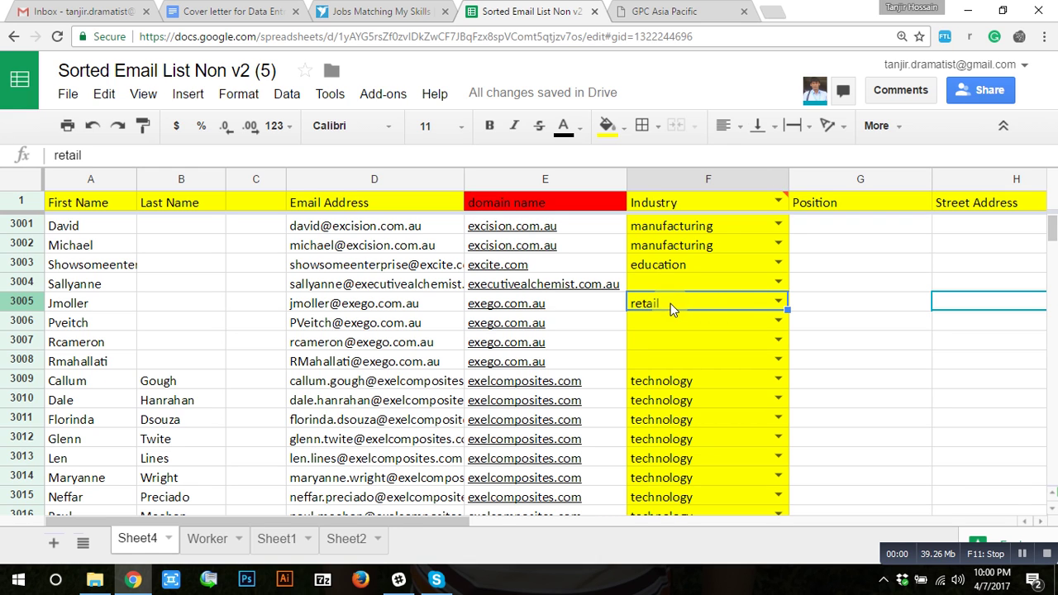
click(637, 309)
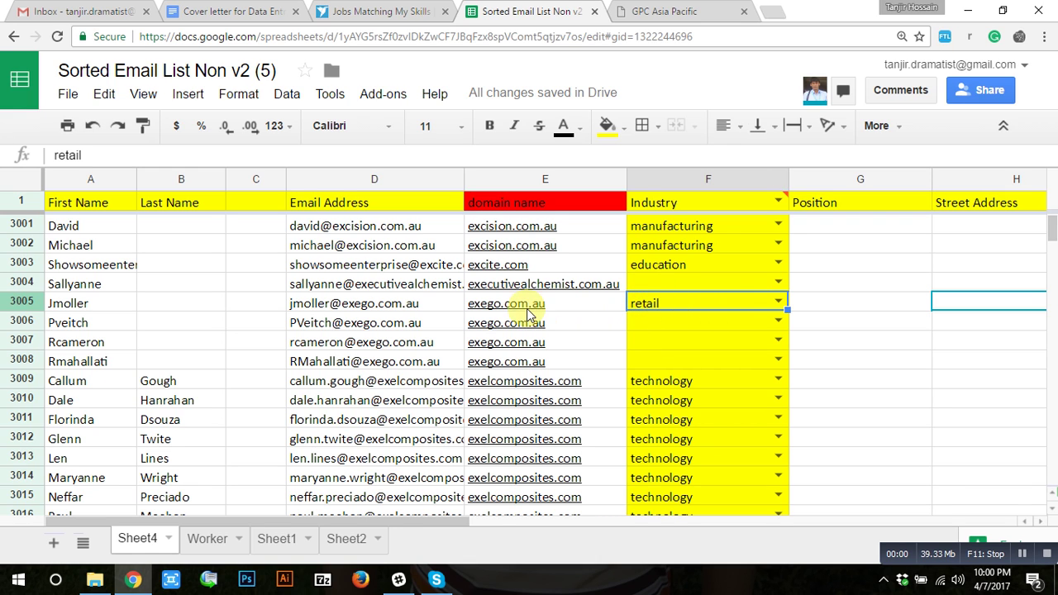
drag(611, 363, 615, 304)
click(666, 309)
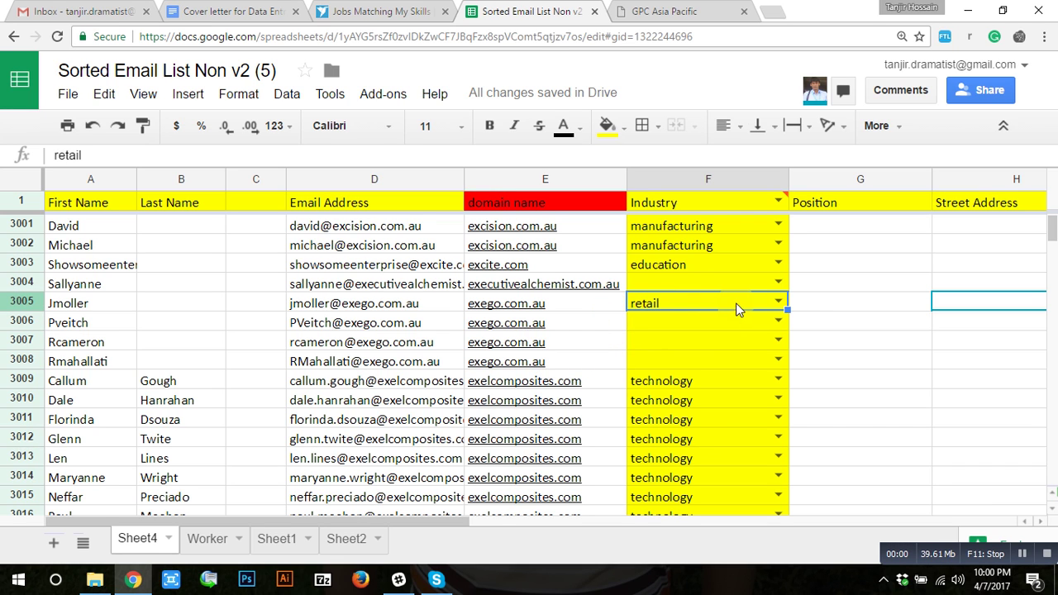
drag(787, 308, 787, 356)
click(851, 361)
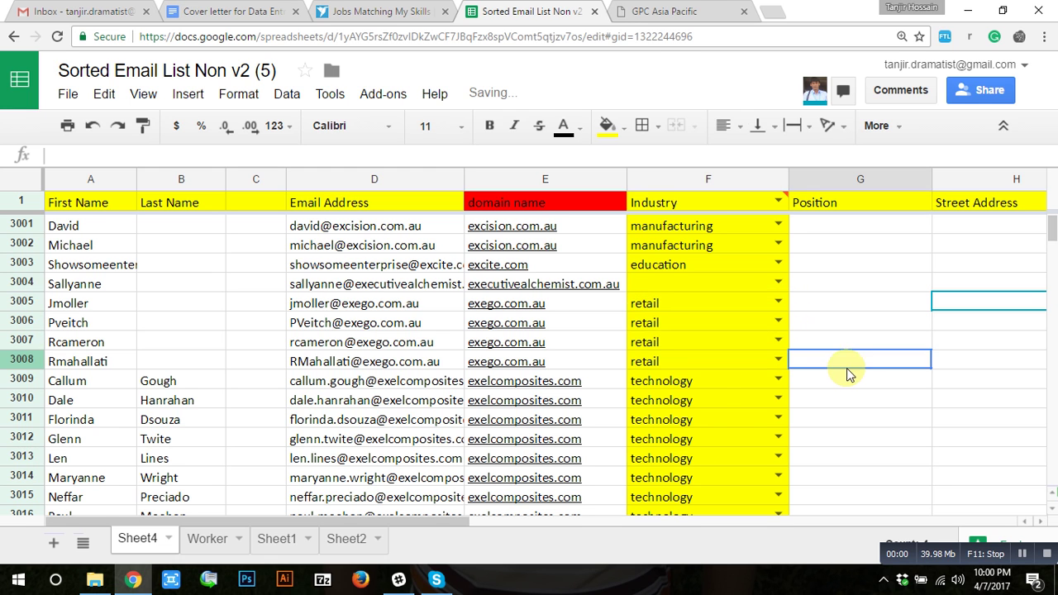
Step: Look through the Industry column below row 3008, checking the exemail.com.au entry in row 3022
scroll(707, 396, down, 2)
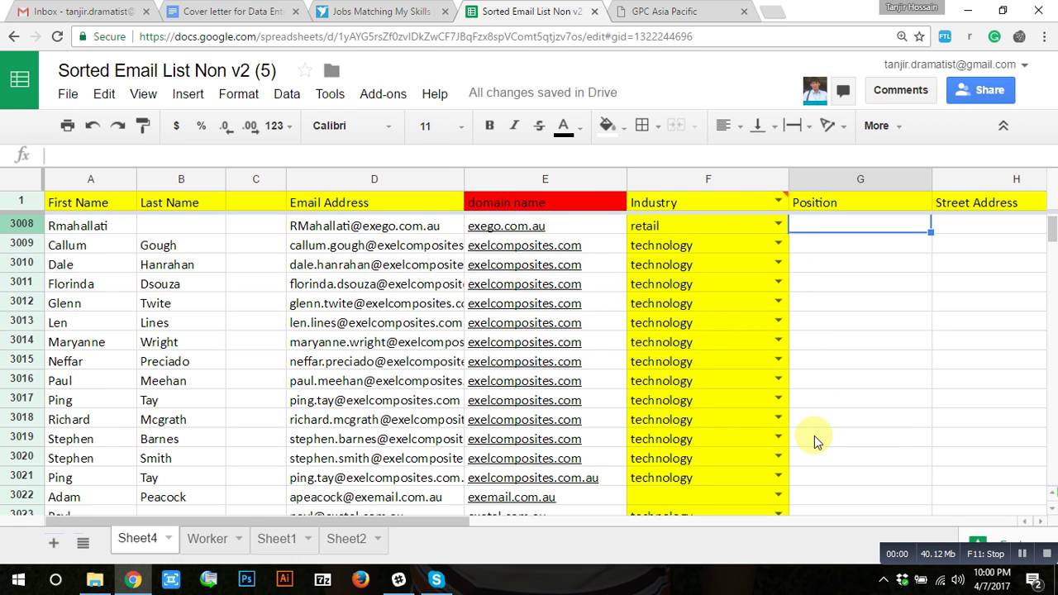
scroll(815, 434, down, 1)
scroll(732, 429, down, 1)
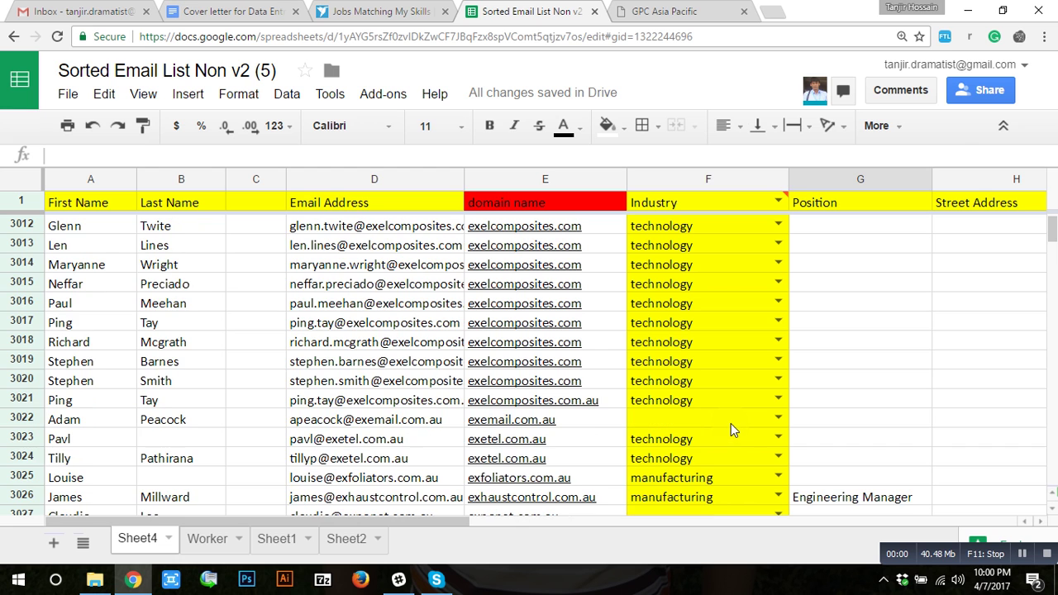
click(732, 426)
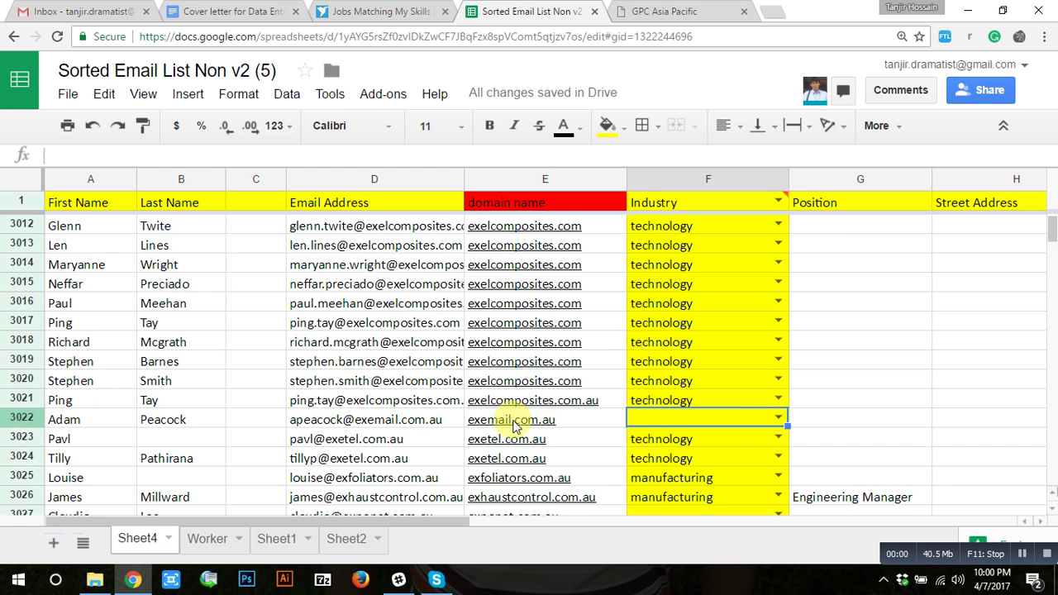
click(838, 420)
scroll(839, 420, down, 2)
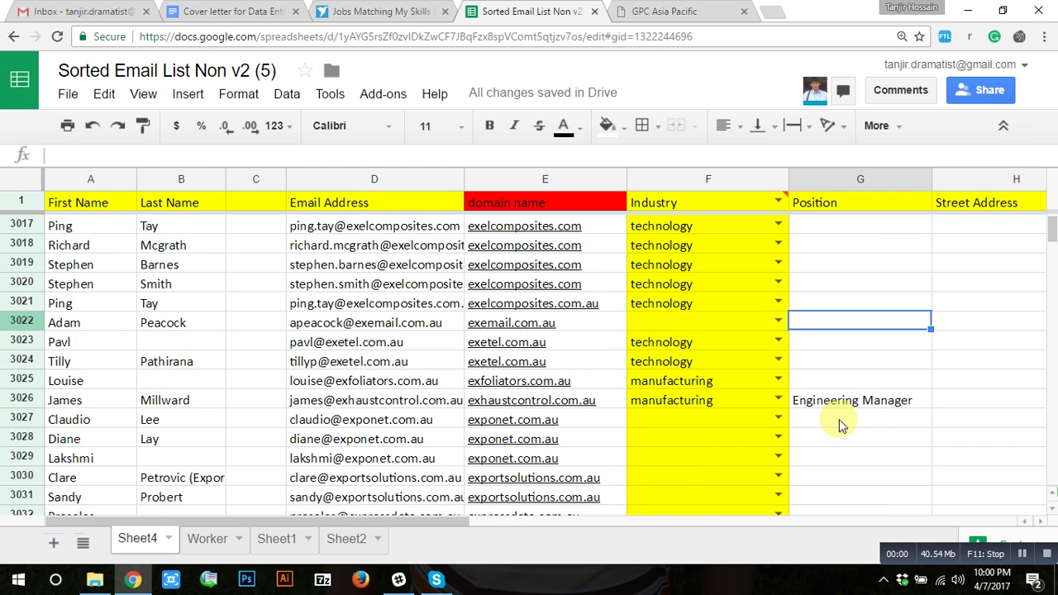